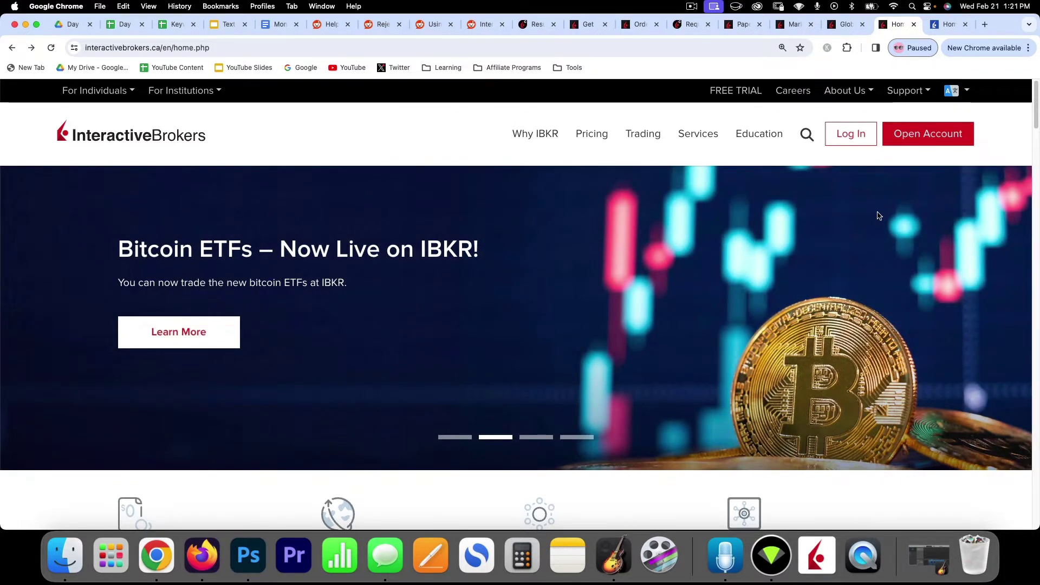
# Step: Open the new account application and review the information each individual account holder needs to provide
pyautogui.click(920, 139)
pyautogui.click(858, 186)
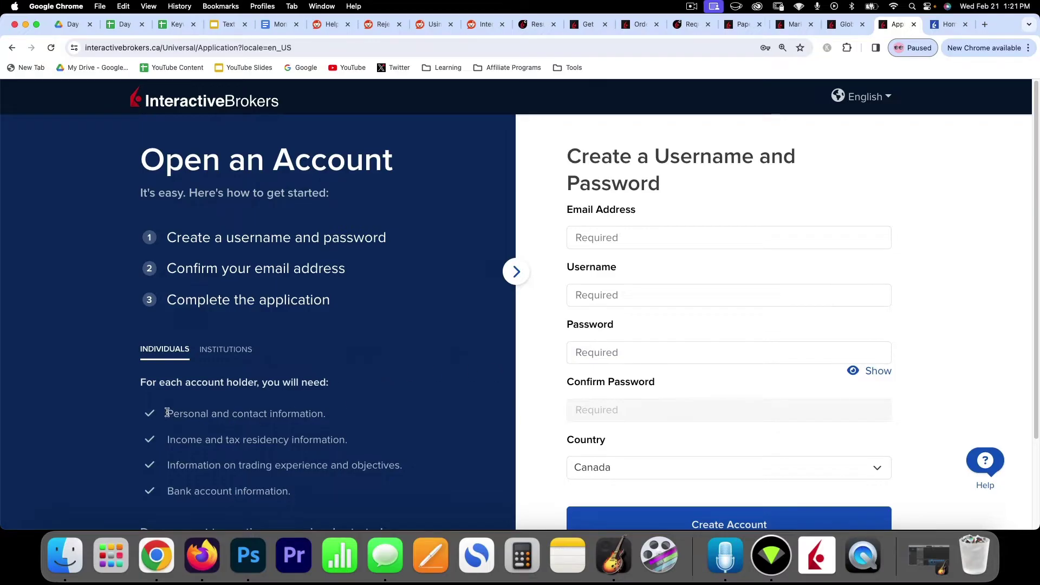
pyautogui.moveTo(167, 413); pyautogui.dragTo(328, 416)
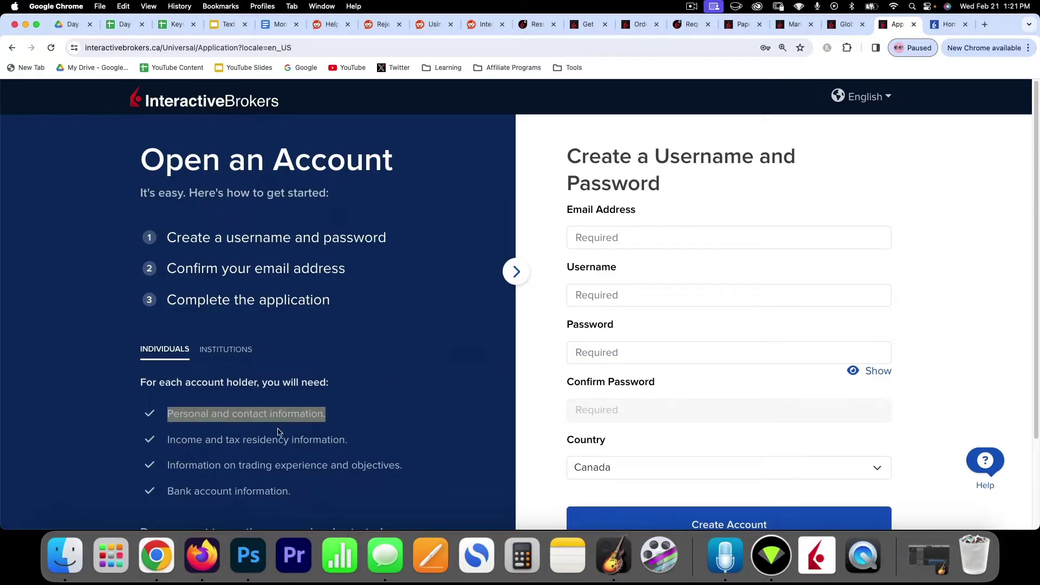
pyautogui.click(232, 438)
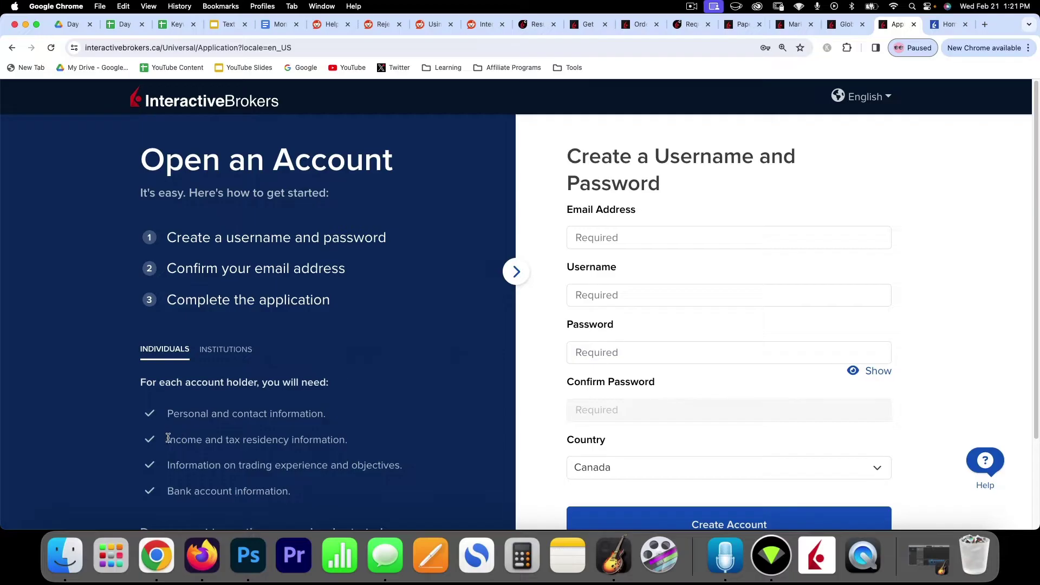
pyautogui.moveTo(167, 439); pyautogui.dragTo(346, 444)
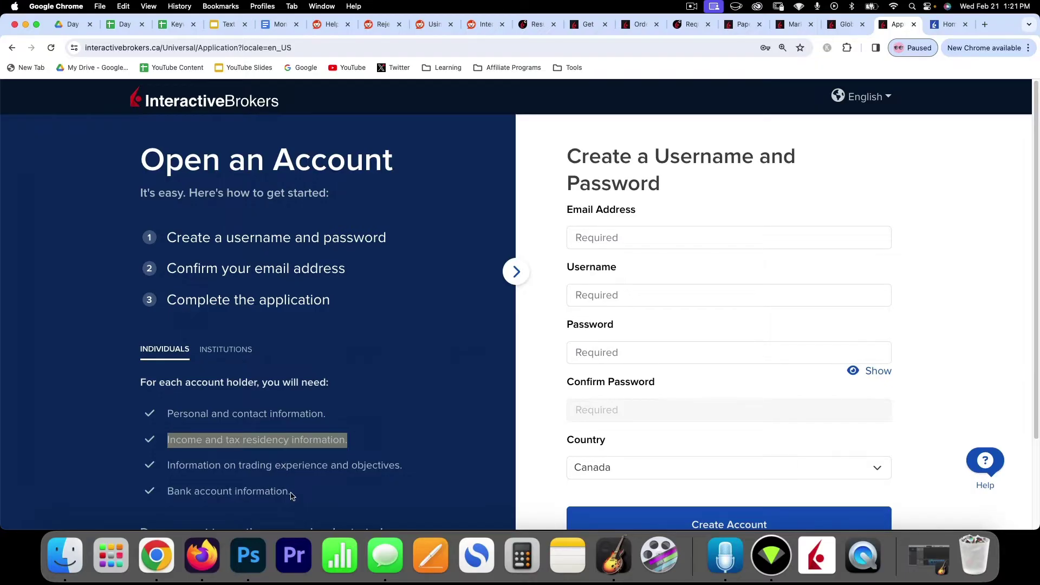
pyautogui.moveTo(291, 496); pyautogui.dragTo(170, 485)
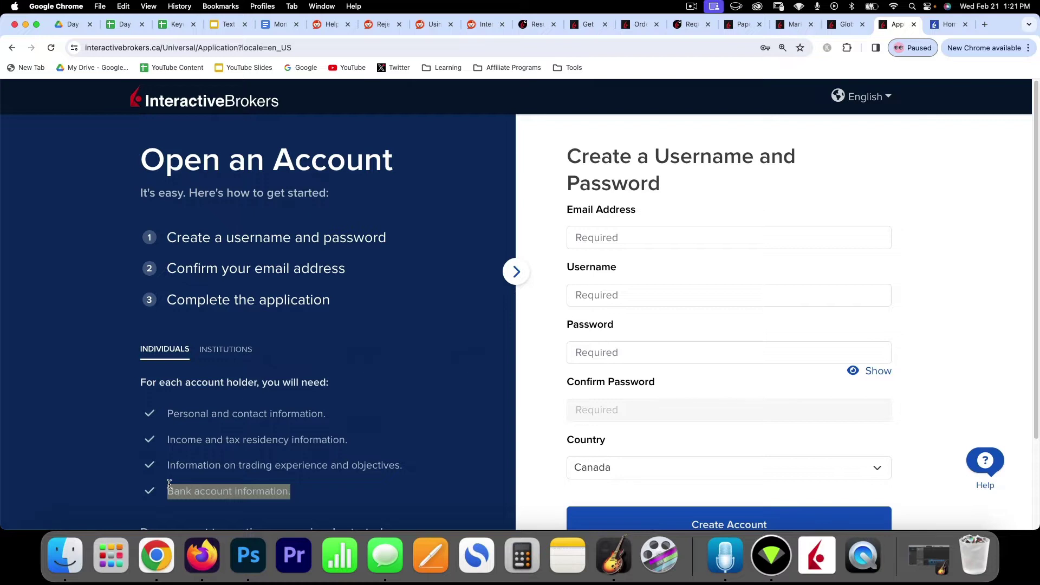
pyautogui.click(434, 408)
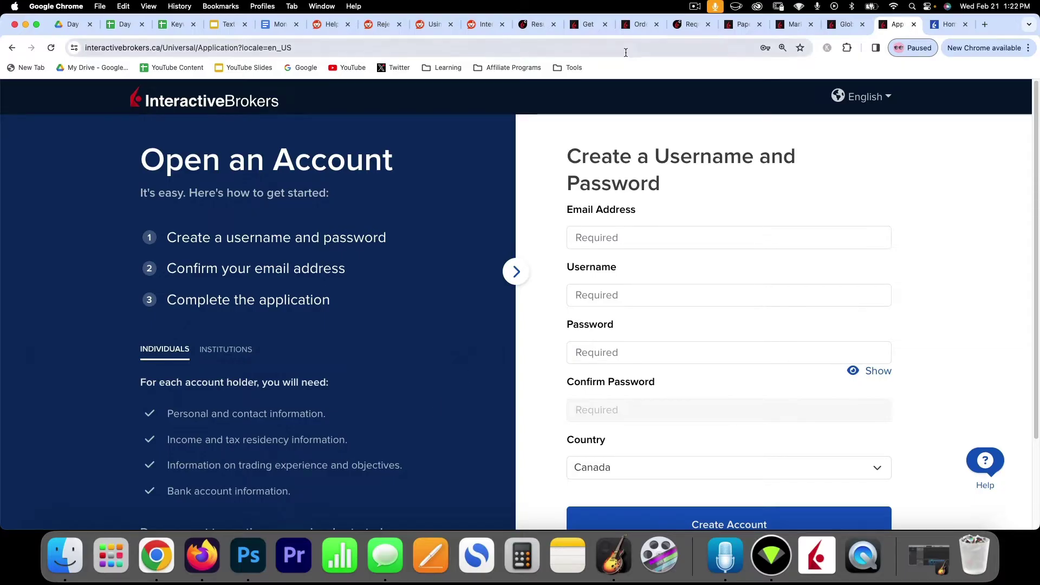
# Step: Review the subscription billing, snapshot data and minimum equity requirements on the market data pricing page, and return to the account application
pyautogui.click(791, 28)
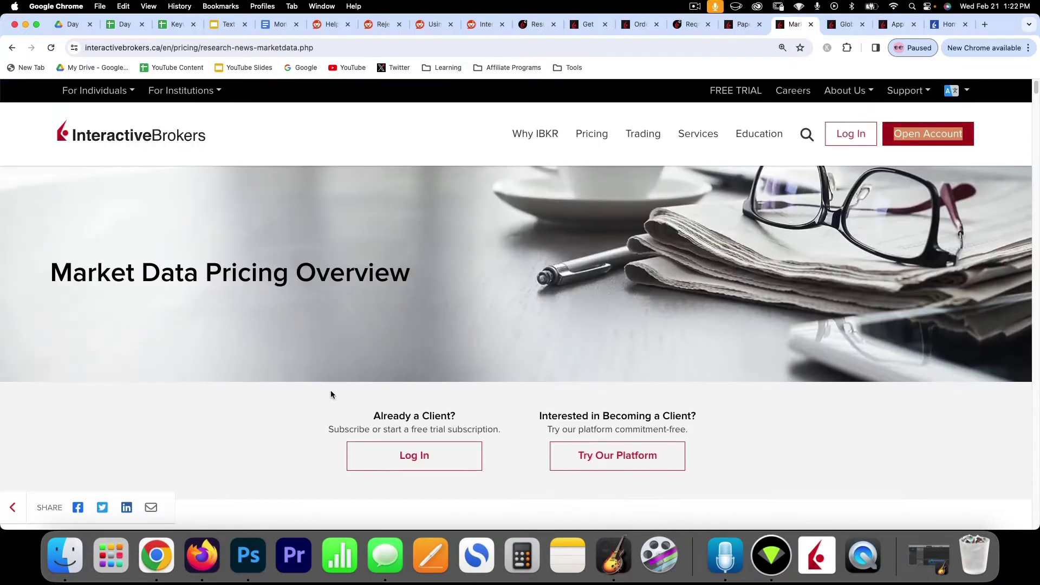
pyautogui.scroll(-5, 330, 390)
pyautogui.scroll(-3, 328, 394)
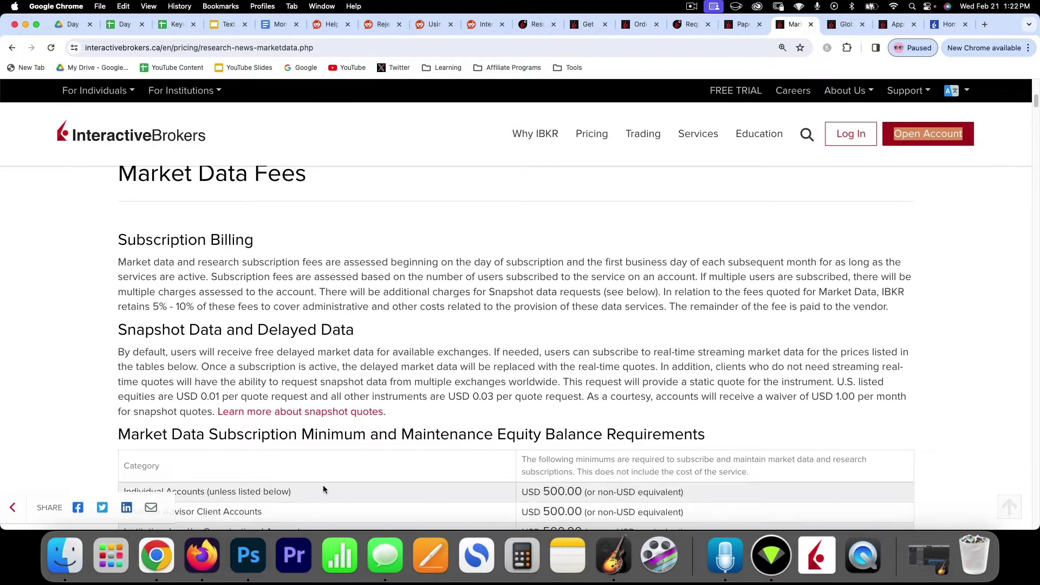
pyautogui.scroll(-2, 323, 490)
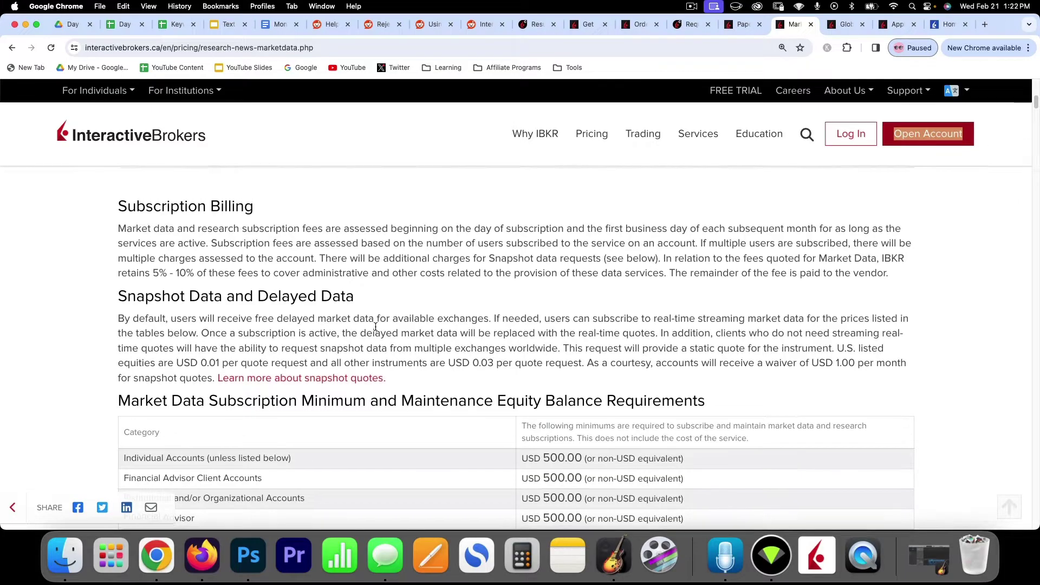
pyautogui.scroll(1, 410, 350)
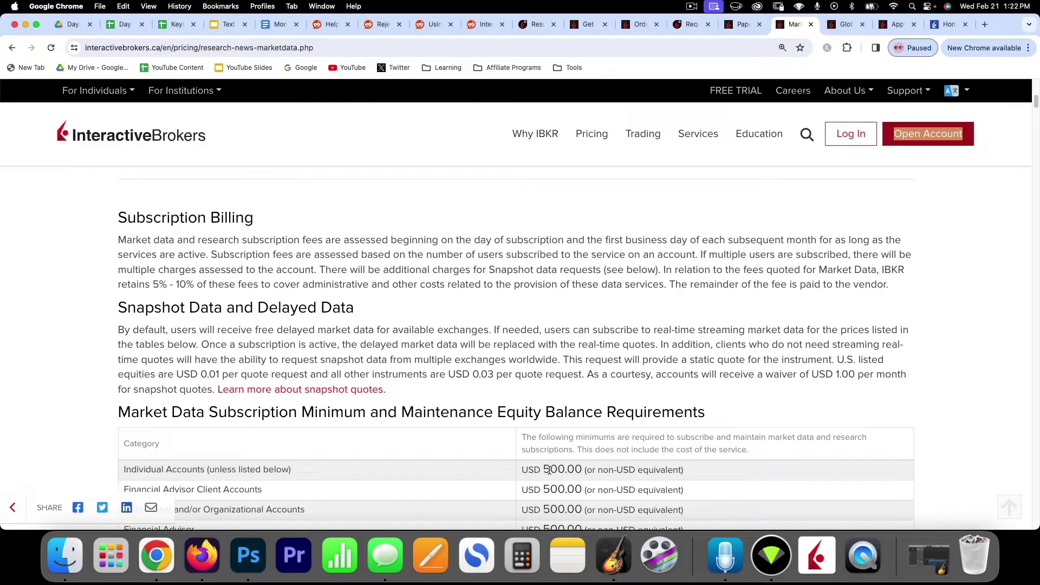
pyautogui.scroll(2, 573, 467)
pyautogui.scroll(5, 572, 467)
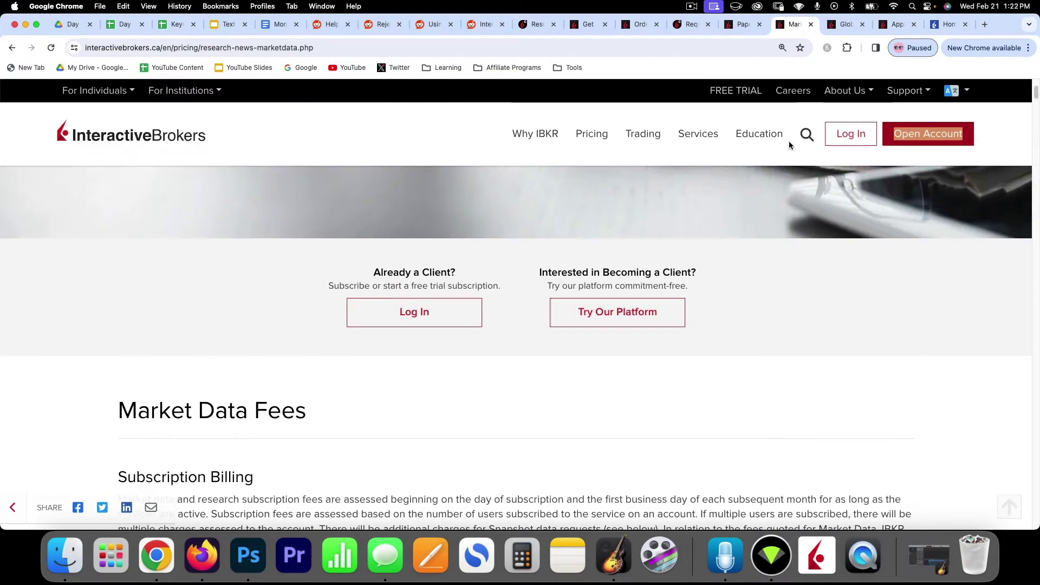
pyautogui.click(896, 24)
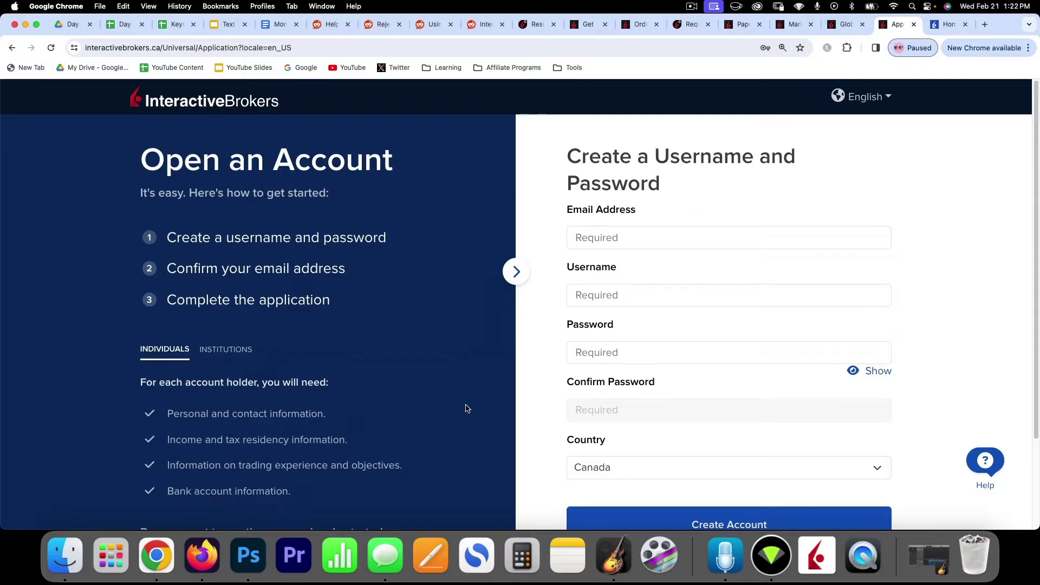
# Step: Switch to the client portal and open the Paper Trading Account page from the account configuration settings
pyautogui.click(948, 29)
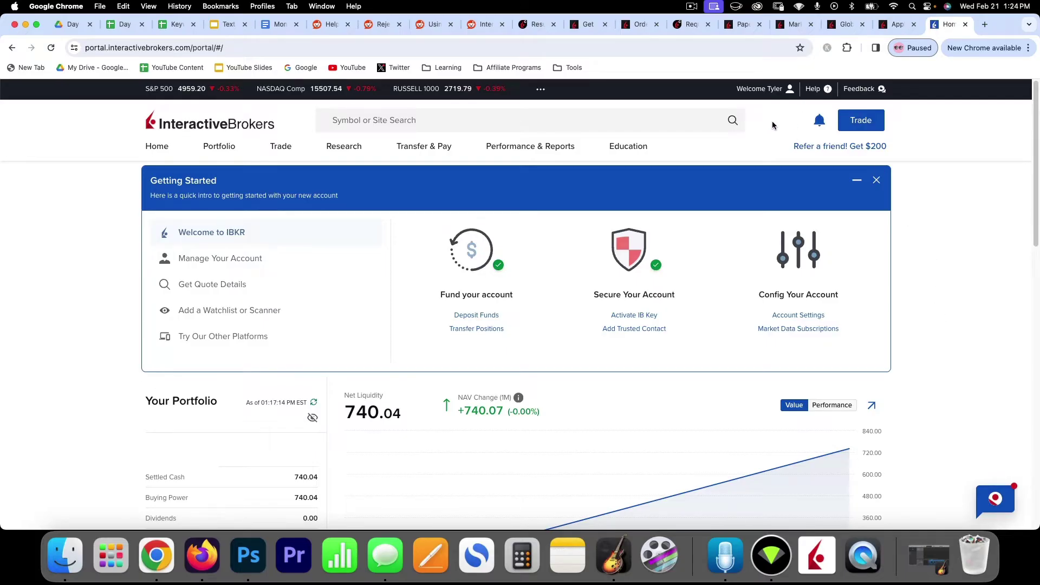
pyautogui.click(790, 92)
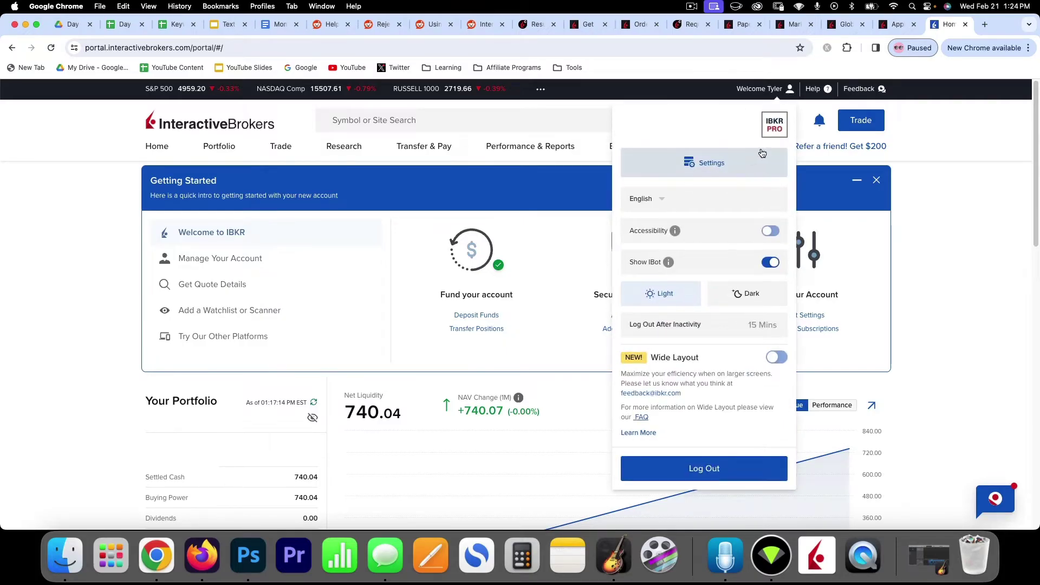
pyautogui.click(712, 163)
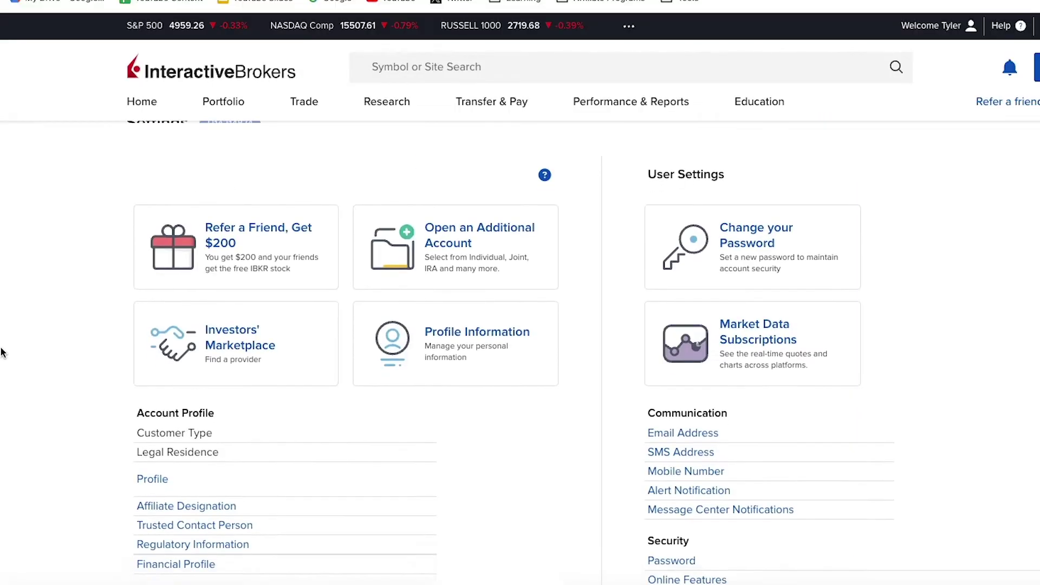
pyautogui.scroll(-3, 49, 338)
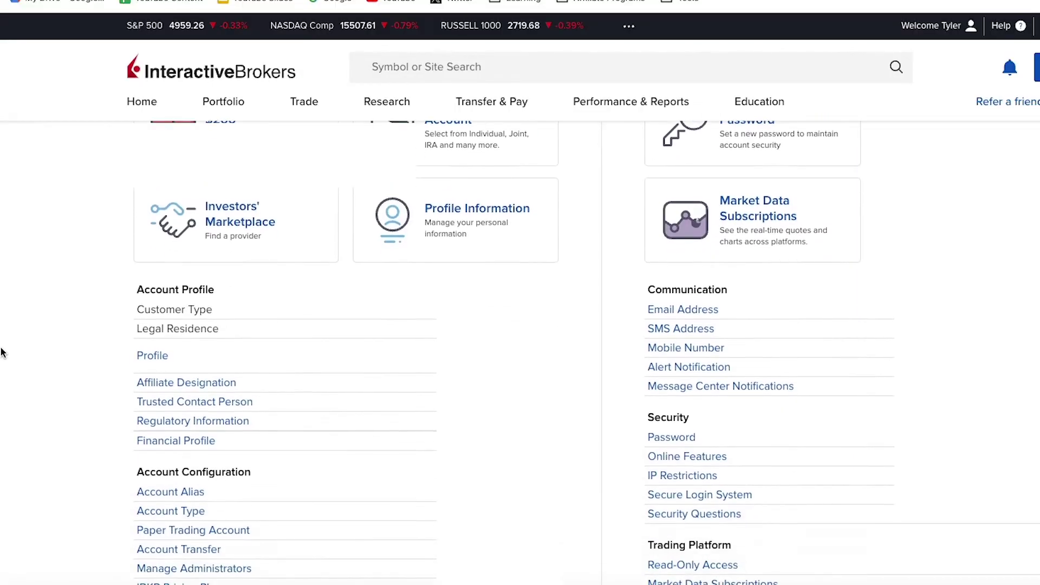
pyautogui.scroll(-2, 2, 352)
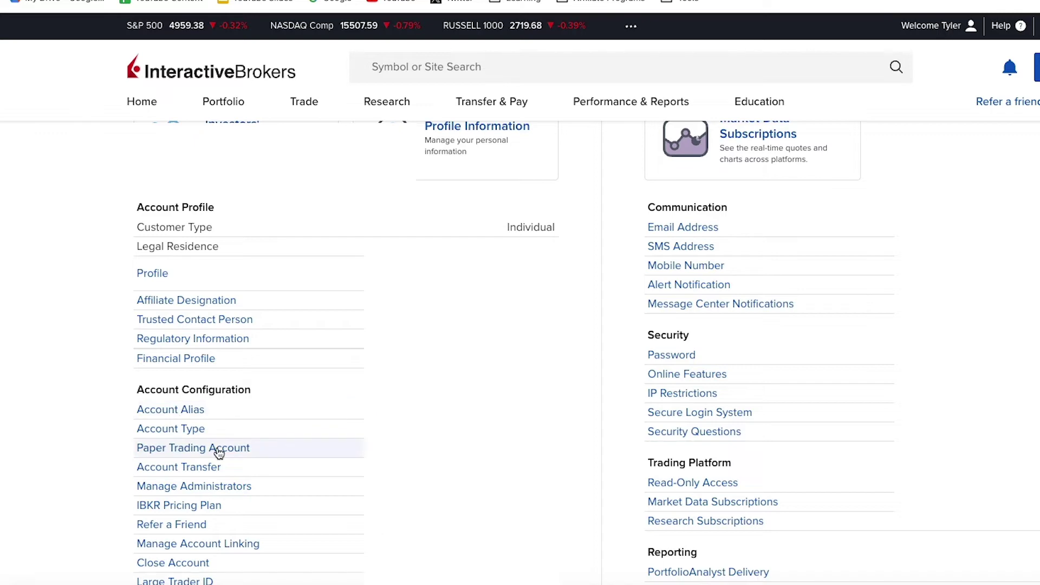
pyautogui.click(219, 449)
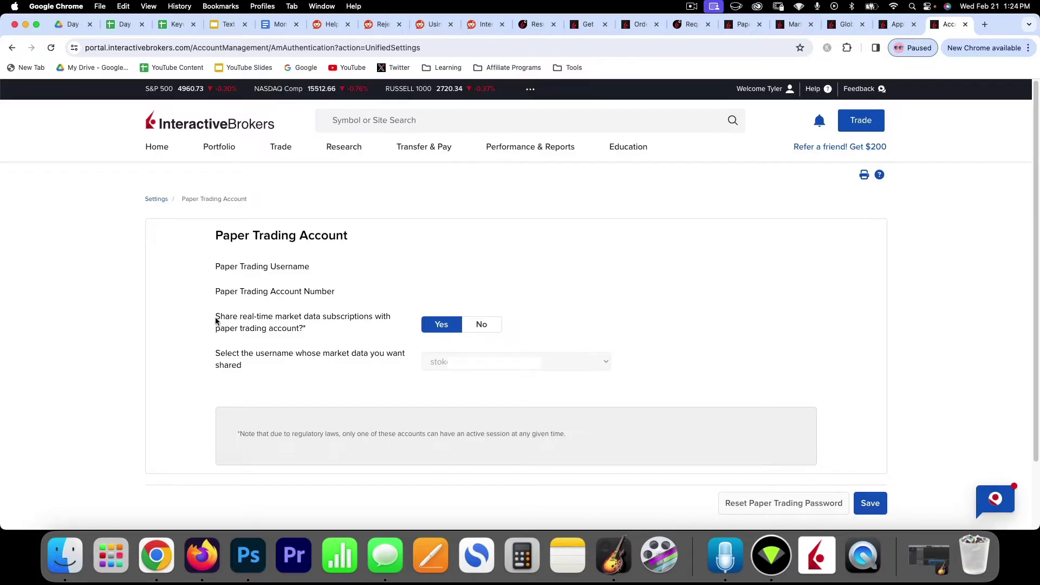
# Step: Check the option for sharing real-time market data subscriptions with the paper trading account, and return to the portal home page
pyautogui.moveTo(216, 320); pyautogui.dragTo(323, 330)
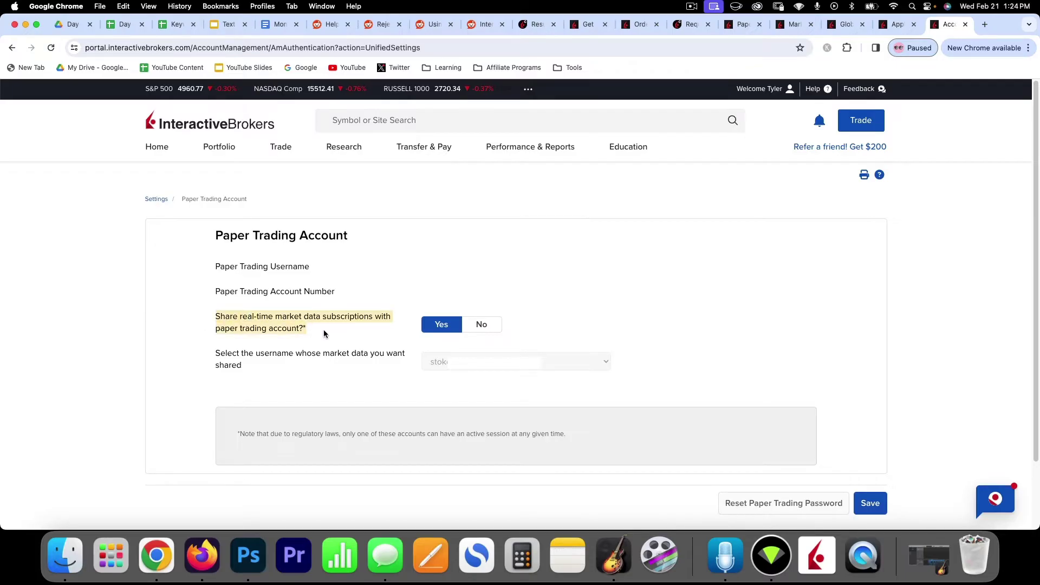
pyautogui.click(405, 330)
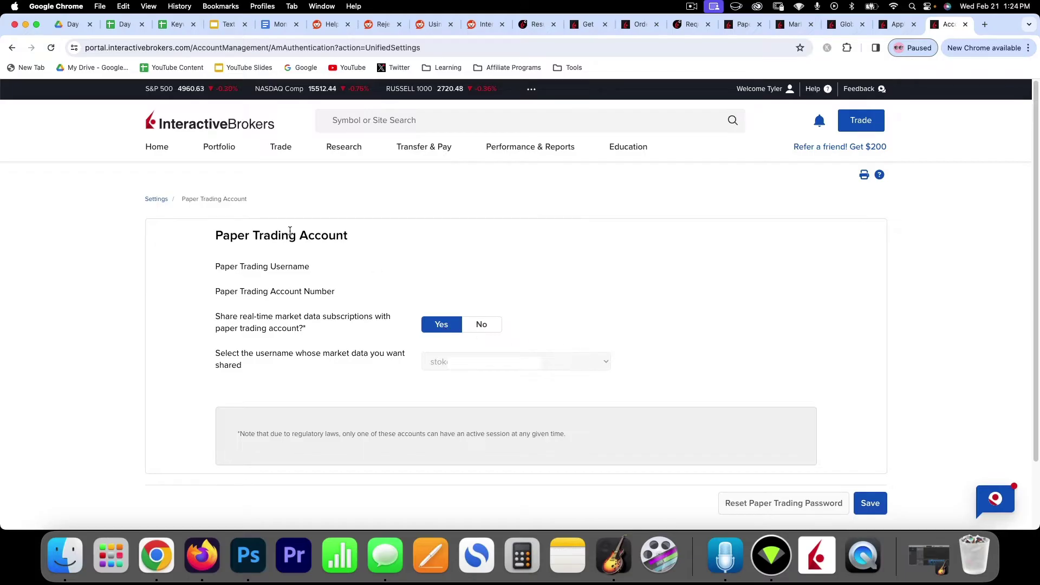
pyautogui.click(161, 151)
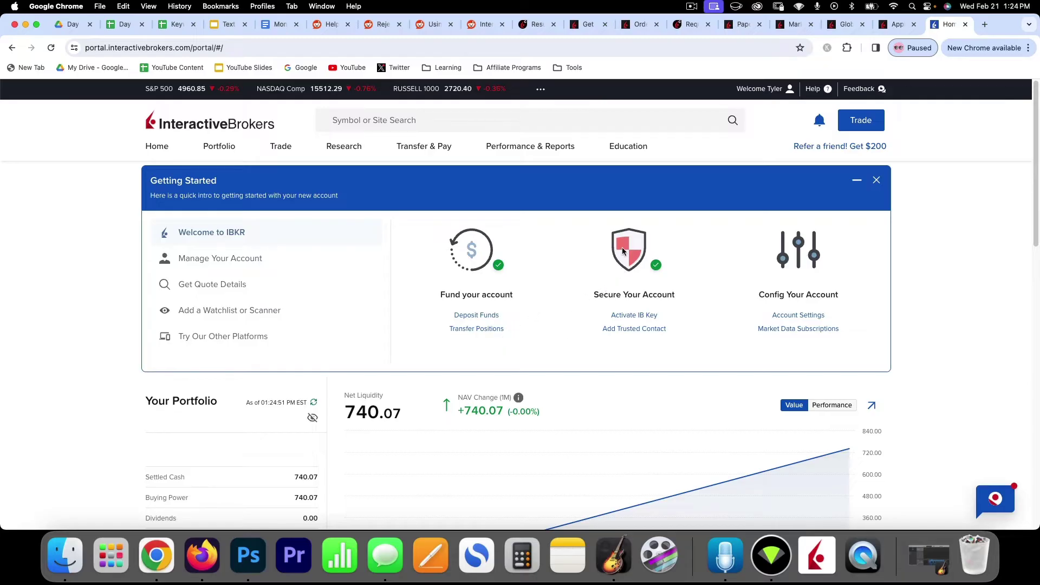
# Step: Look through the Paper Trading Account user guide and the Traders' Academy lesson on requesting a paper trading account
pyautogui.click(742, 27)
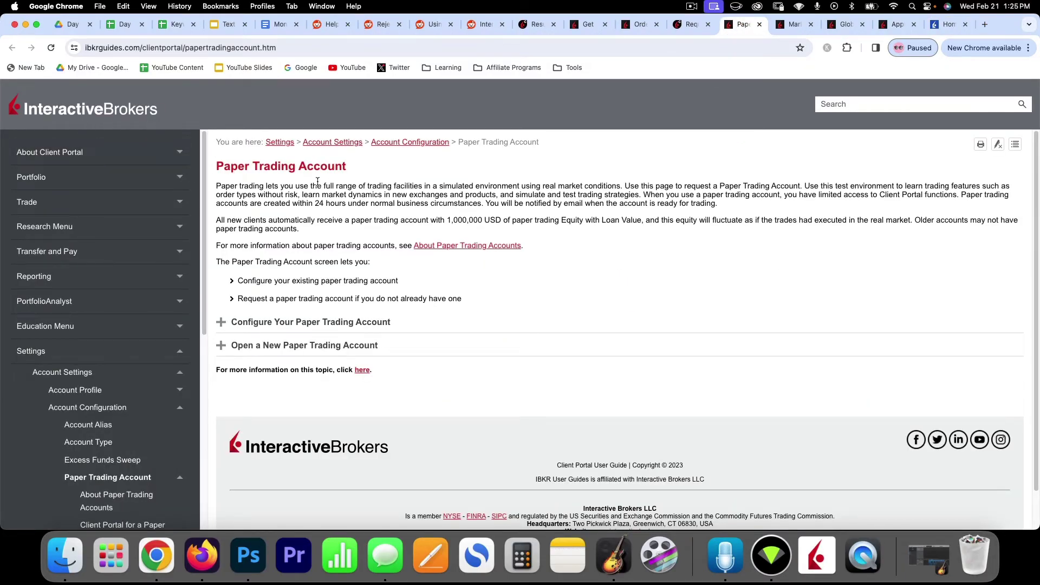
pyautogui.click(692, 26)
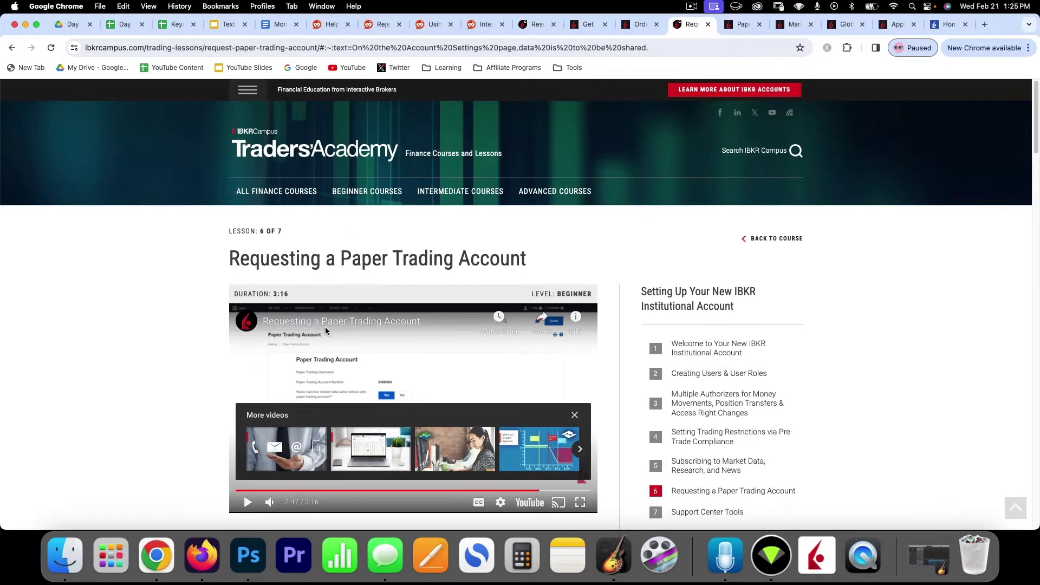
pyautogui.scroll(-3, 317, 323)
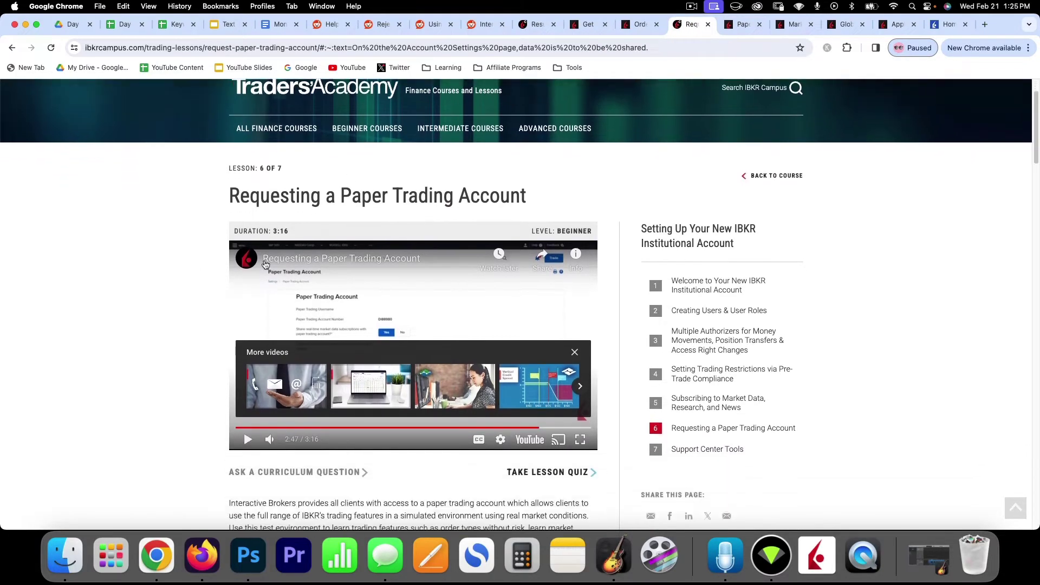
pyautogui.scroll(-4, 265, 264)
pyautogui.scroll(-1, 309, 268)
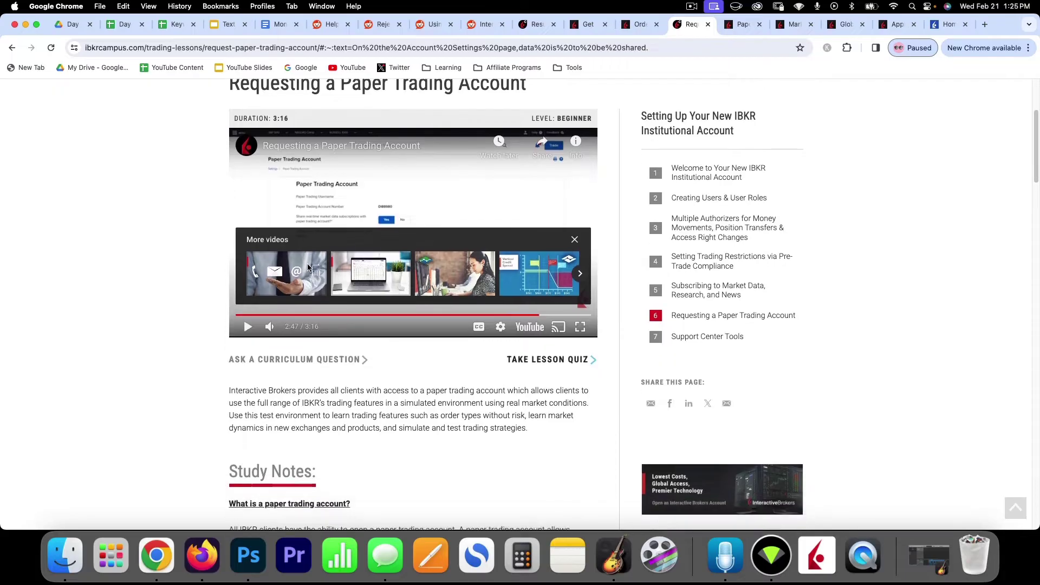
pyautogui.scroll(6, 307, 265)
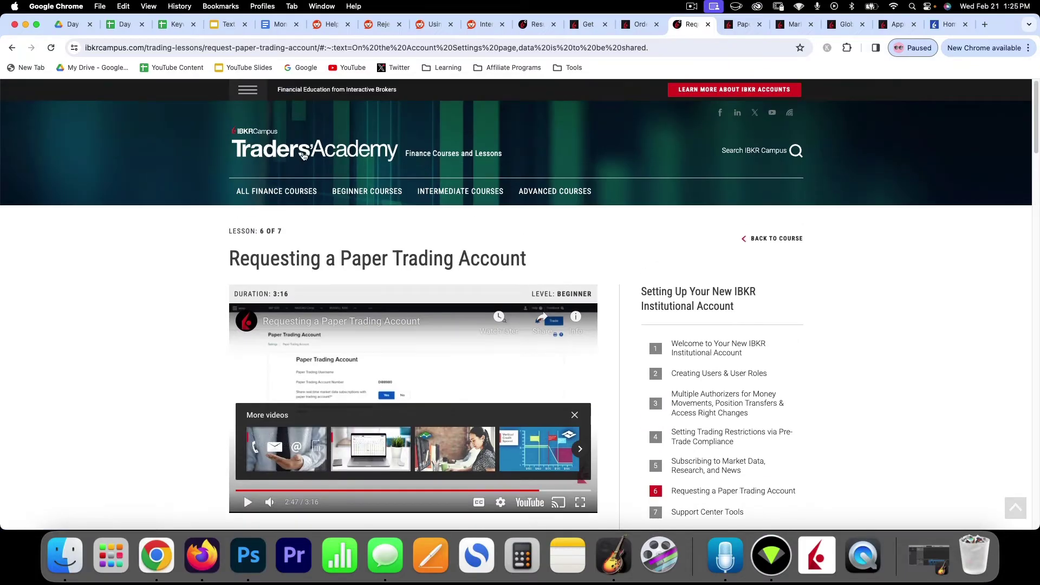
# Step: Open the portal's Market Data Subscriptions and check that the subscriber status is set to Non-Professional
pyautogui.click(945, 24)
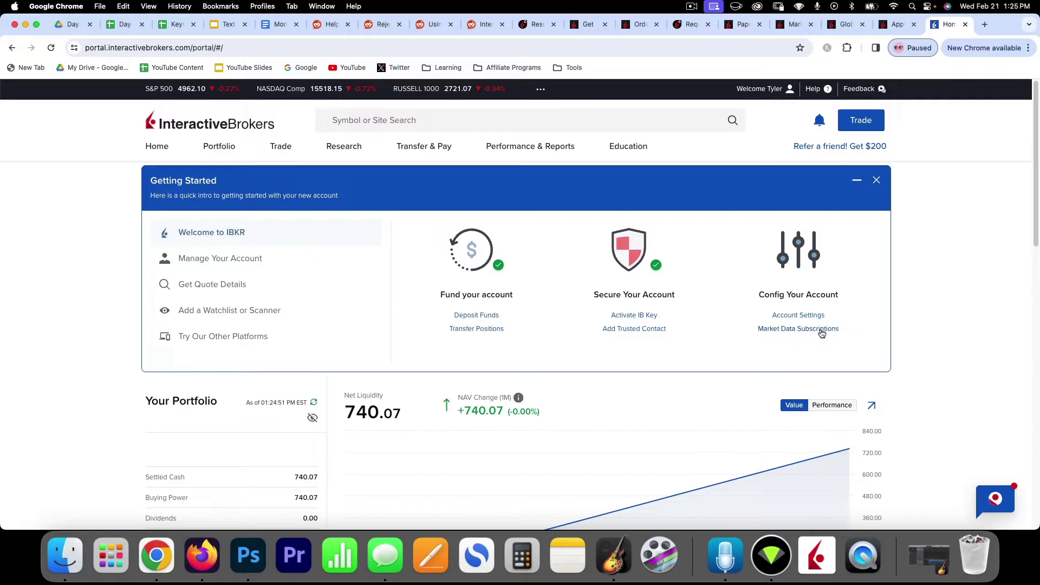
pyautogui.click(797, 330)
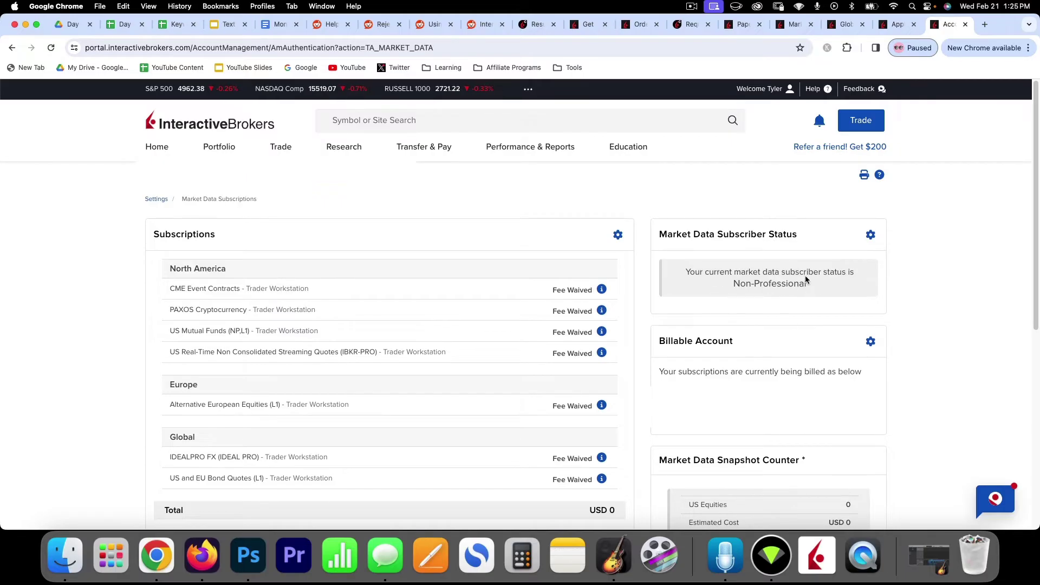
pyautogui.moveTo(734, 284); pyautogui.dragTo(814, 284)
pyautogui.click(870, 234)
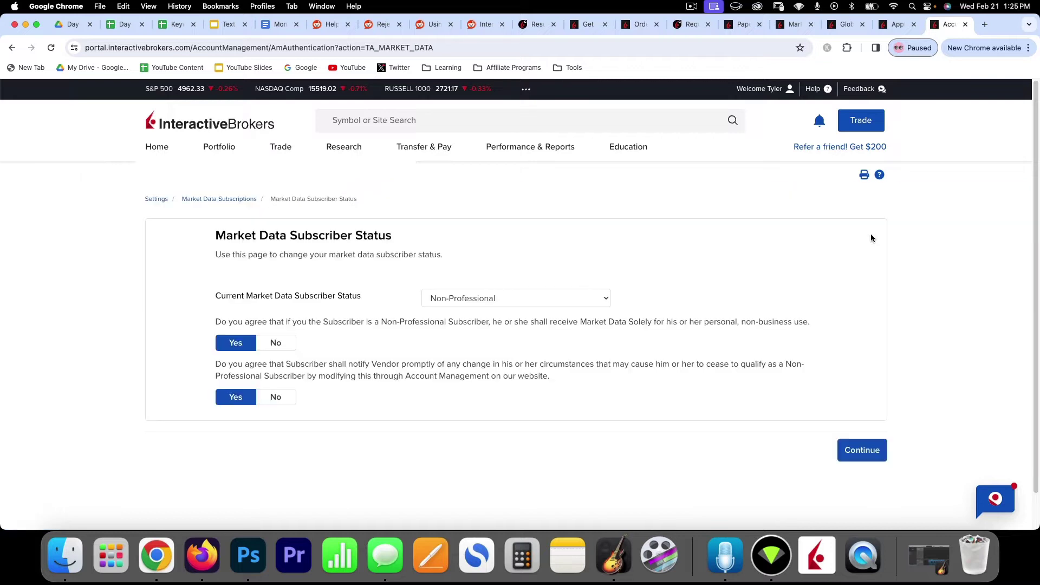
pyautogui.click(464, 300)
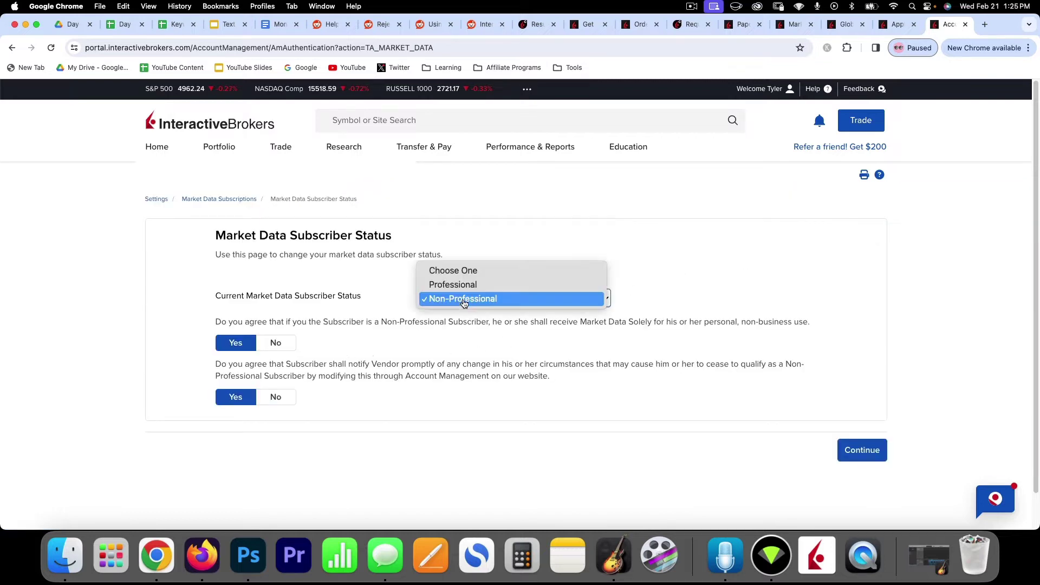
pyautogui.click(465, 300)
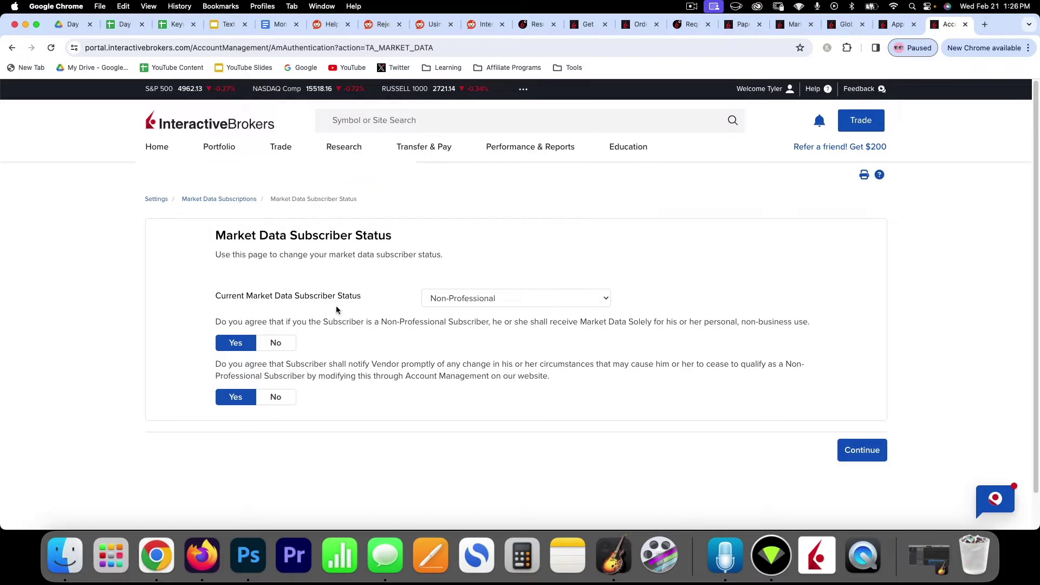
pyautogui.click(211, 201)
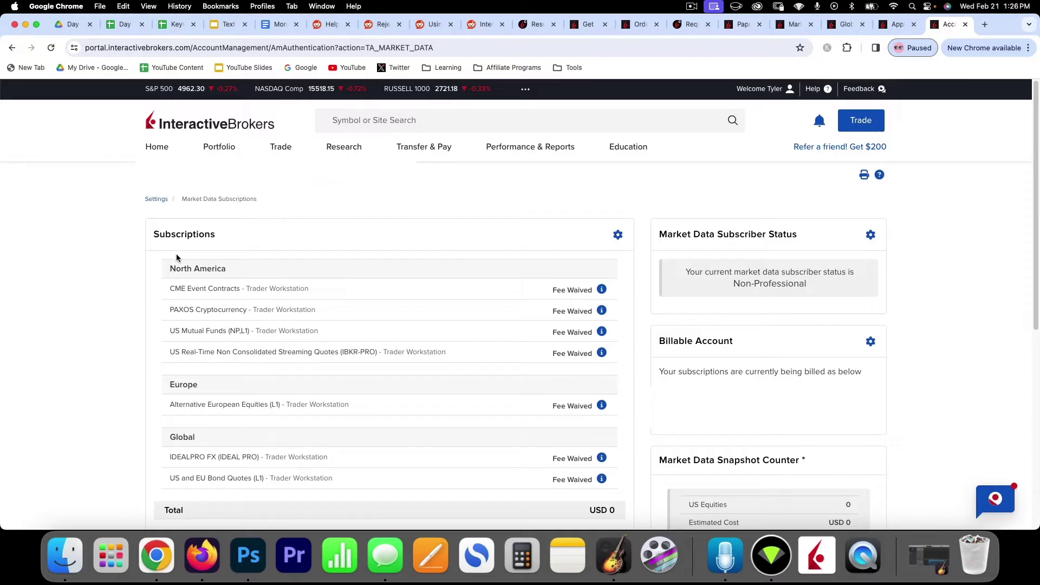
# Step: Open the market data subscription configuration and select NASDAQ (Network C/UTP)(NP,L1) under North America's Level I (NBBO) category
pyautogui.click(619, 235)
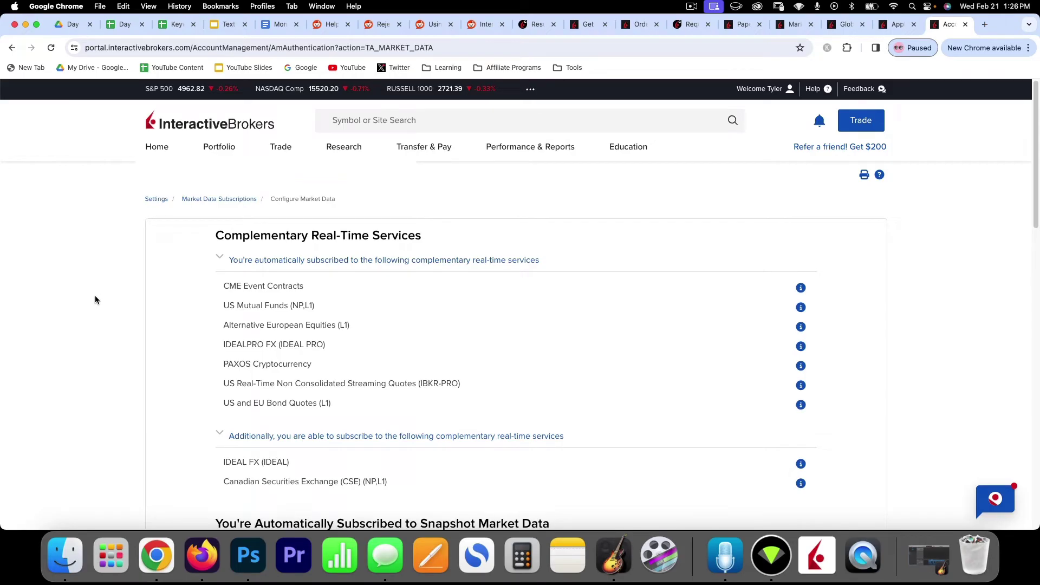
pyautogui.scroll(-10, 95, 295)
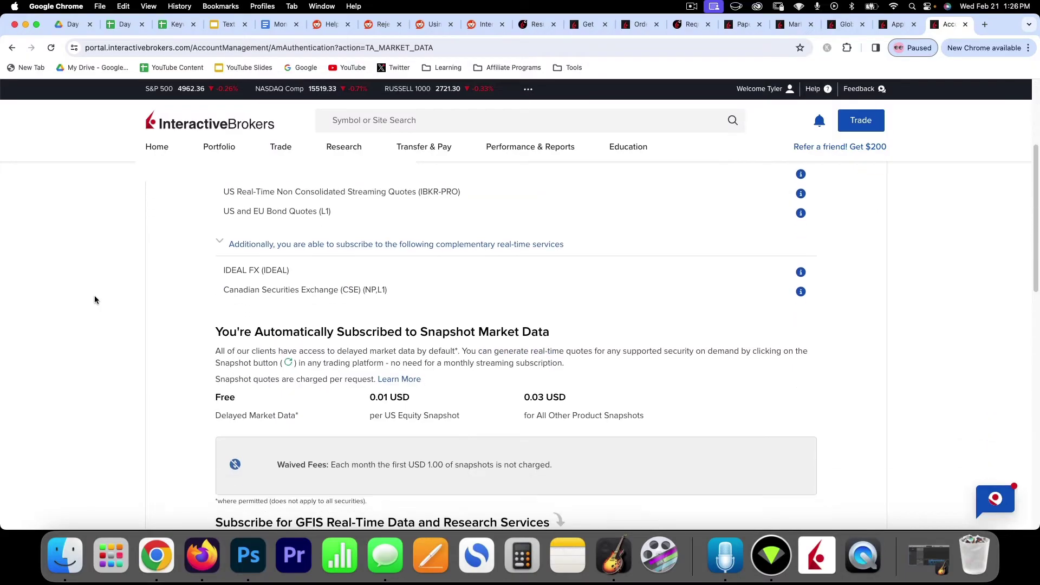
pyautogui.scroll(-3, 95, 300)
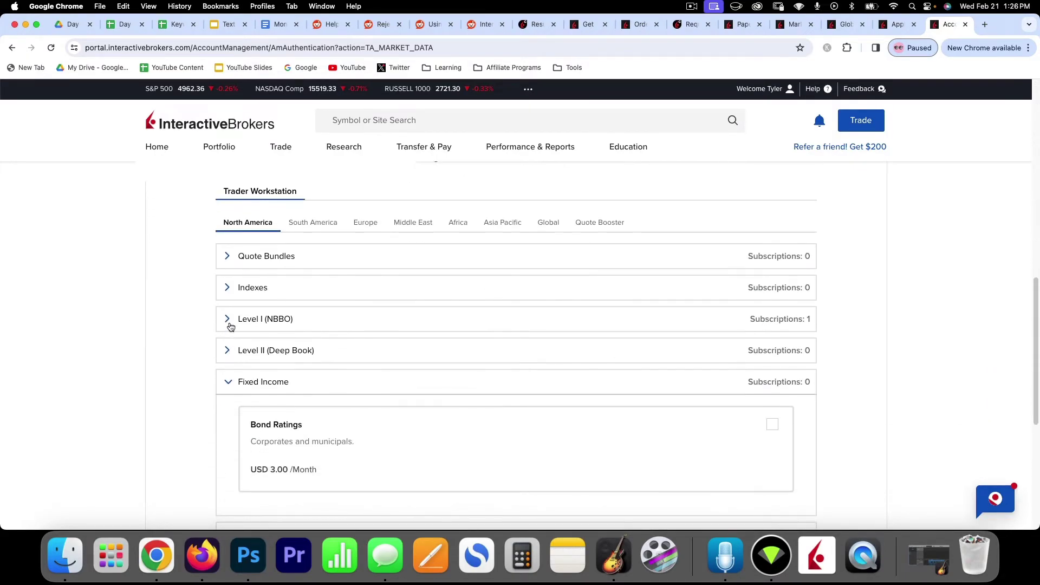
pyautogui.click(229, 321)
pyautogui.scroll(-5, 203, 326)
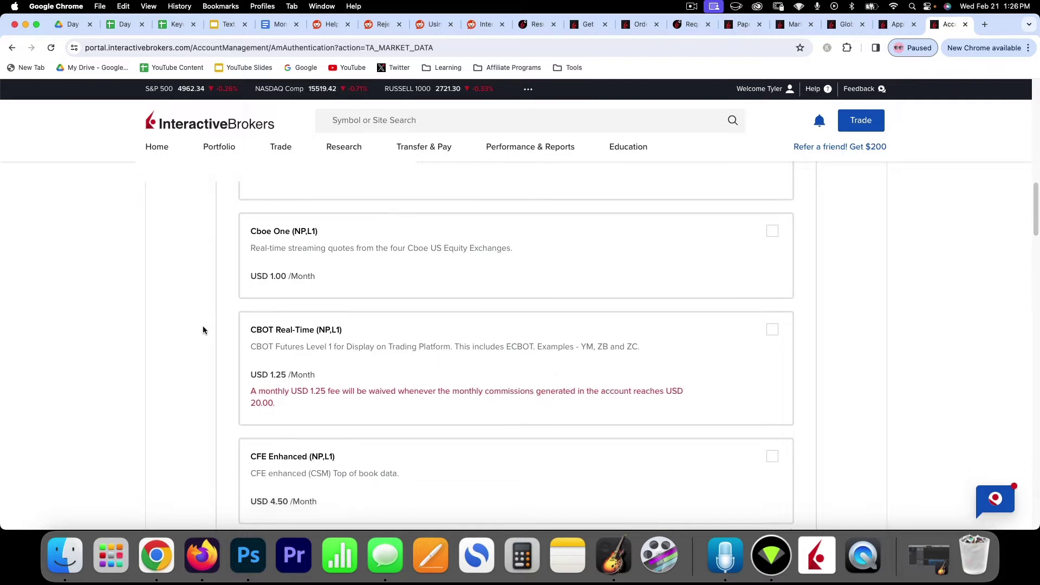
pyautogui.scroll(-5, 203, 330)
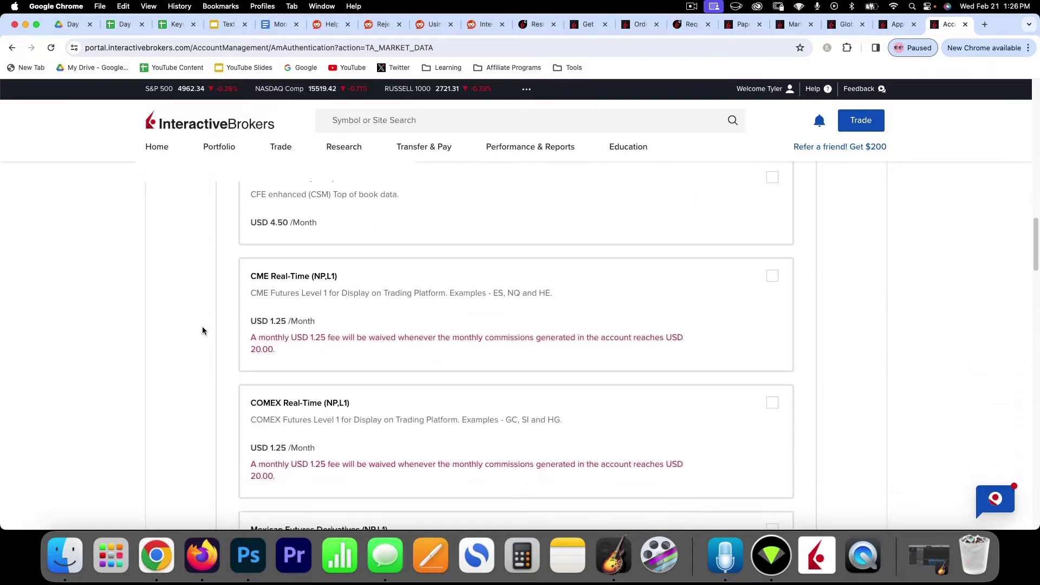
pyautogui.scroll(-8, 204, 331)
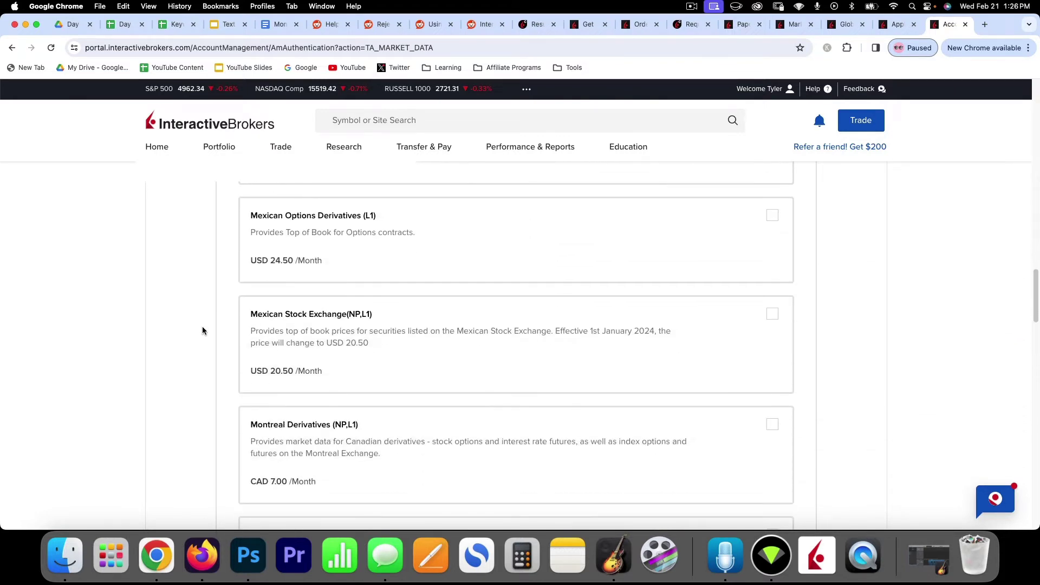
pyautogui.scroll(-4, 203, 331)
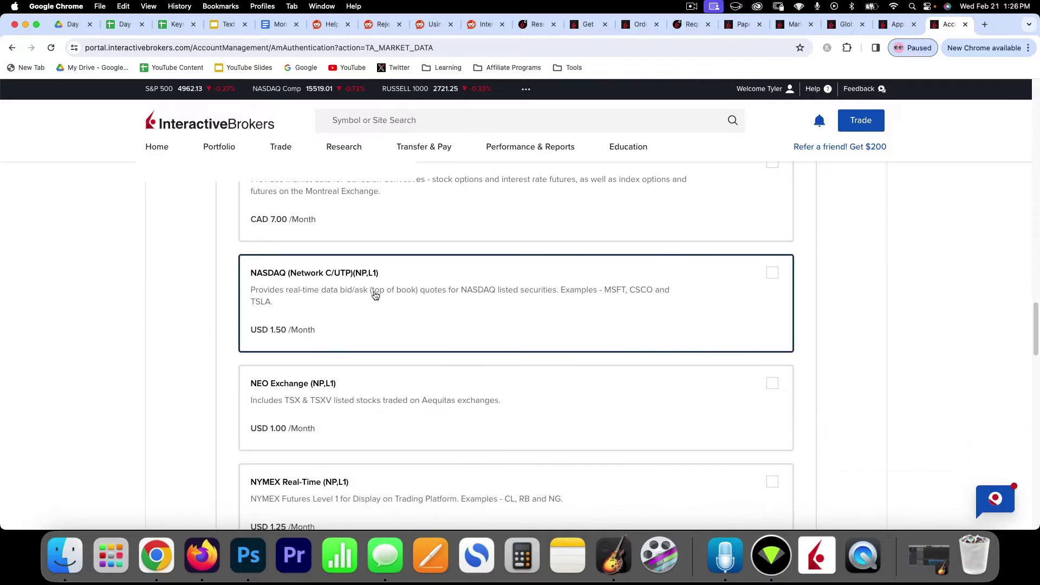
pyautogui.scroll(-1, 346, 291)
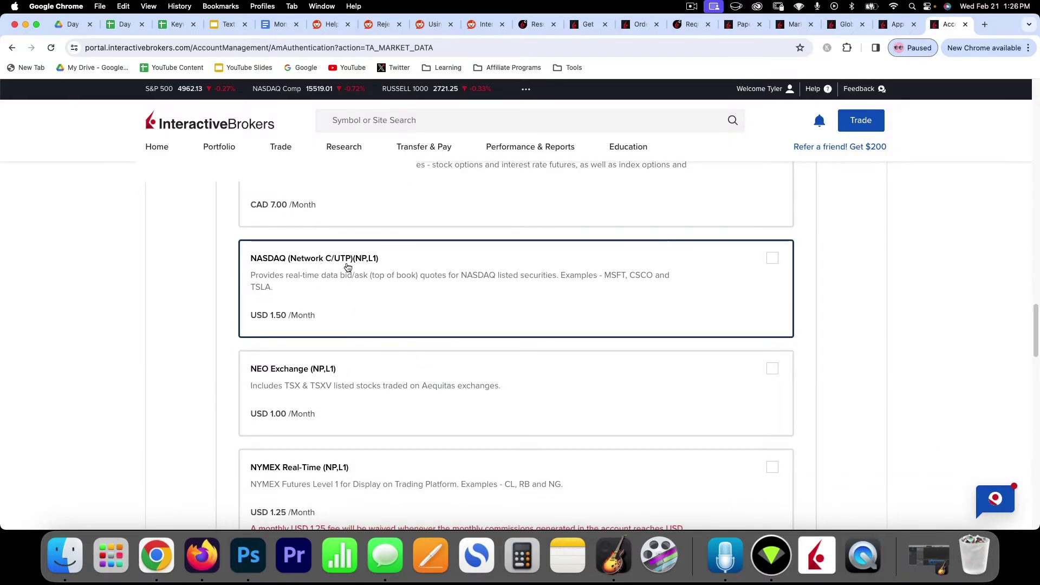
pyautogui.click(773, 258)
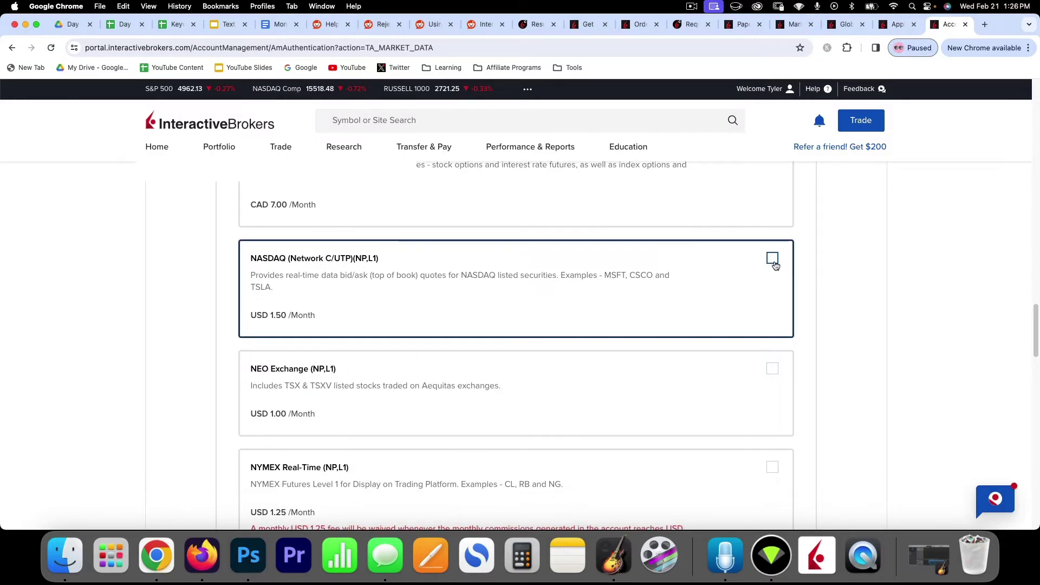
# Step: Select the Level I subscriptions NYSE (Network A/CTA), NYSE American, BATS, ARCA, IEX, and Regional Exchanges (Network B), and OPRA (US Options Exchanges)
pyautogui.scroll(-6, 572, 363)
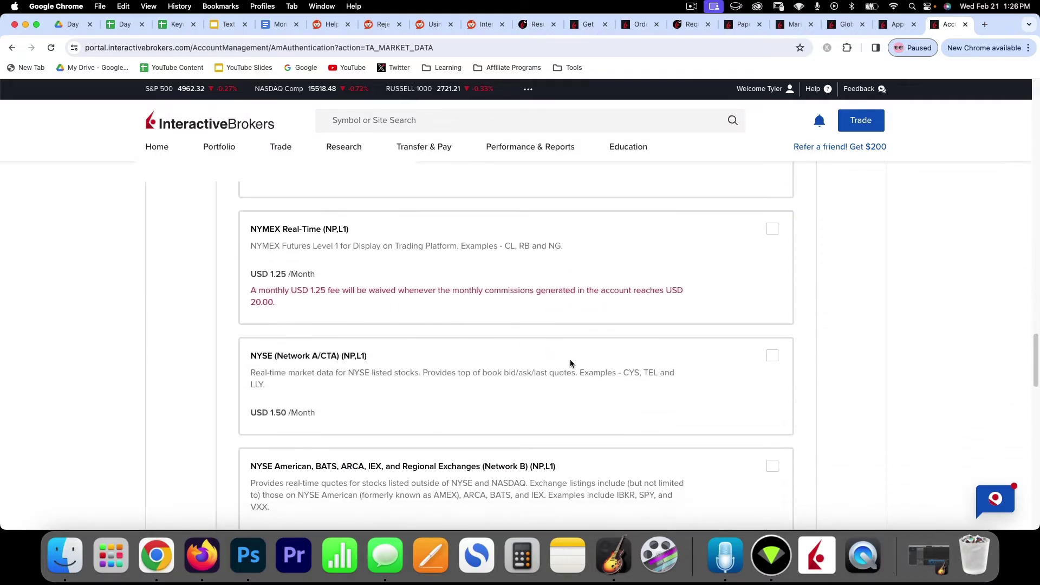
pyautogui.scroll(-1, 572, 365)
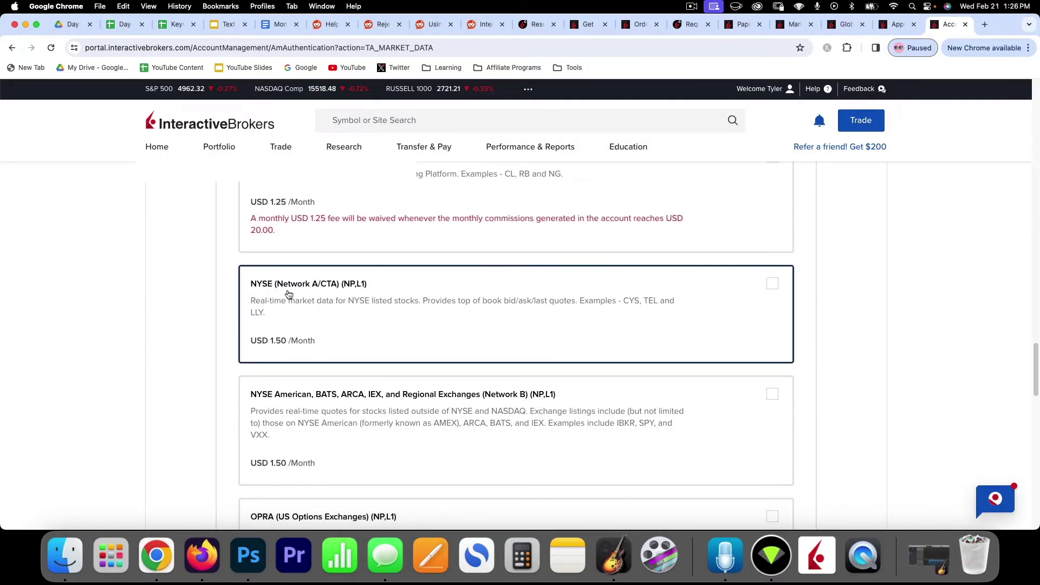
pyautogui.click(773, 284)
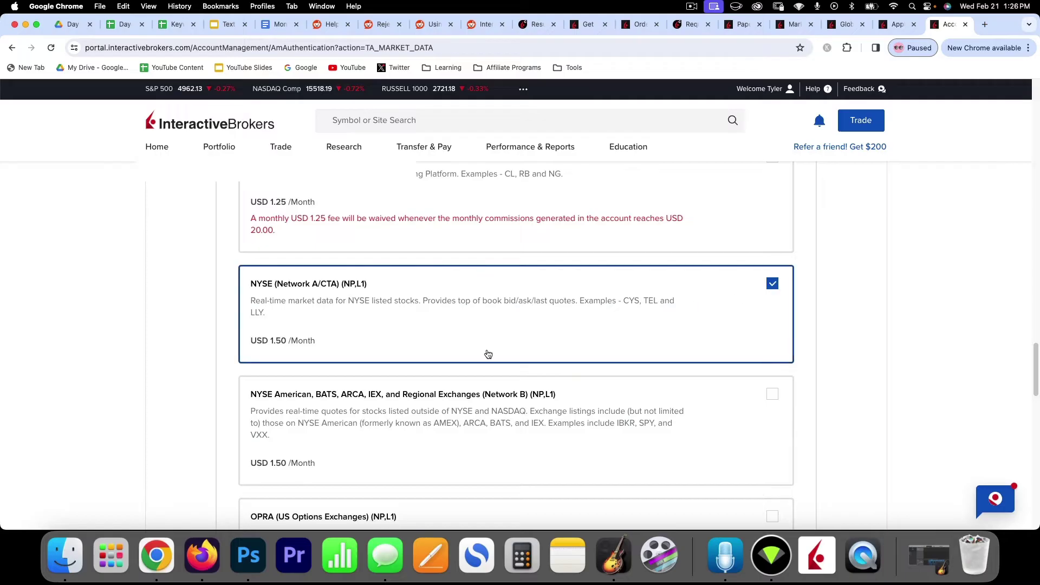
pyautogui.scroll(-1, 486, 355)
pyautogui.scroll(-1, 314, 364)
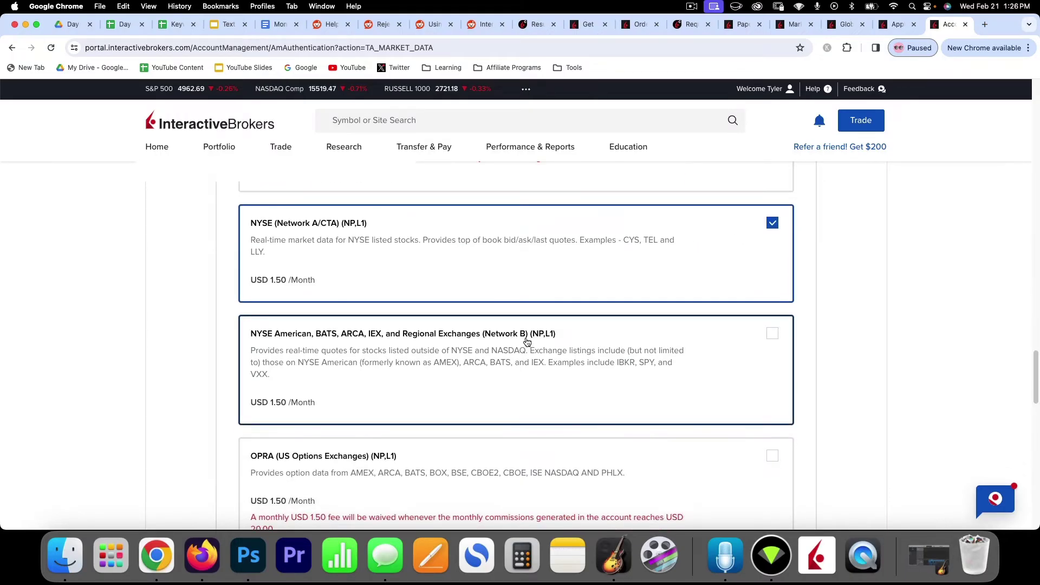
pyautogui.click(772, 334)
pyautogui.scroll(-2, 485, 367)
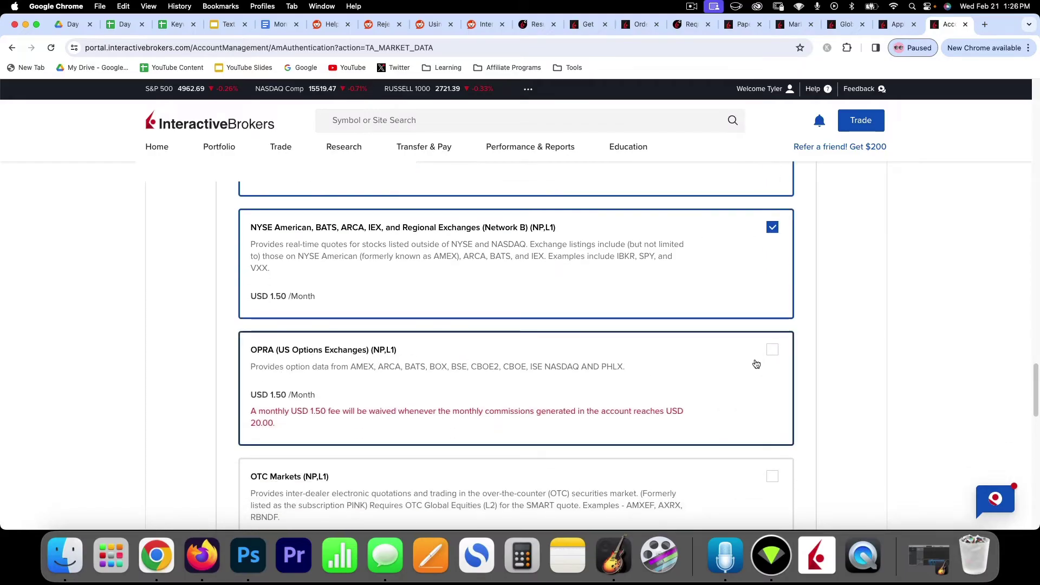
pyautogui.click(772, 352)
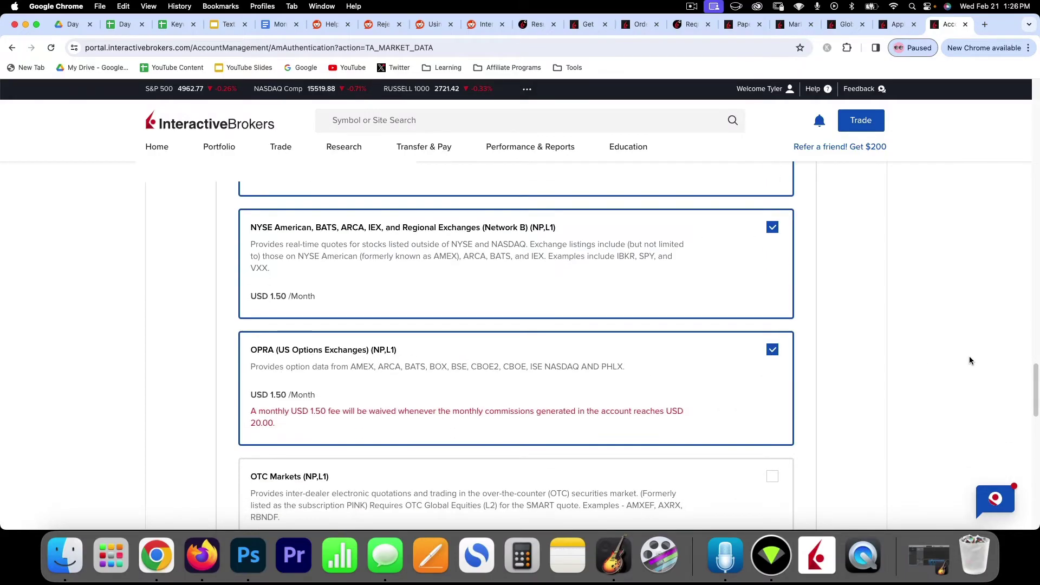
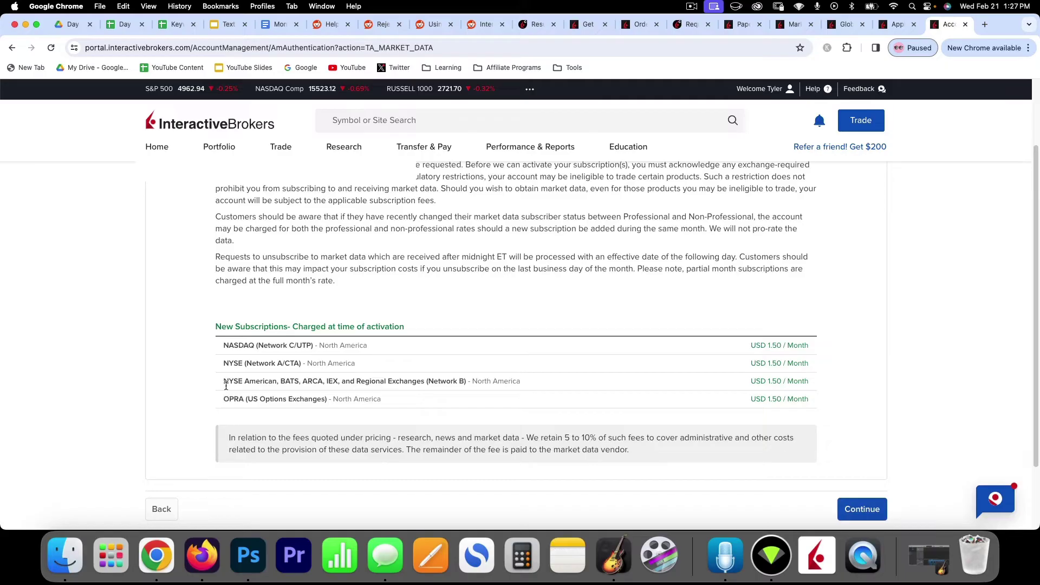
# Step: Go back from the new subscriptions summary and review the selected Level I (NBBO) feeds and the other North America categories
pyautogui.click(163, 508)
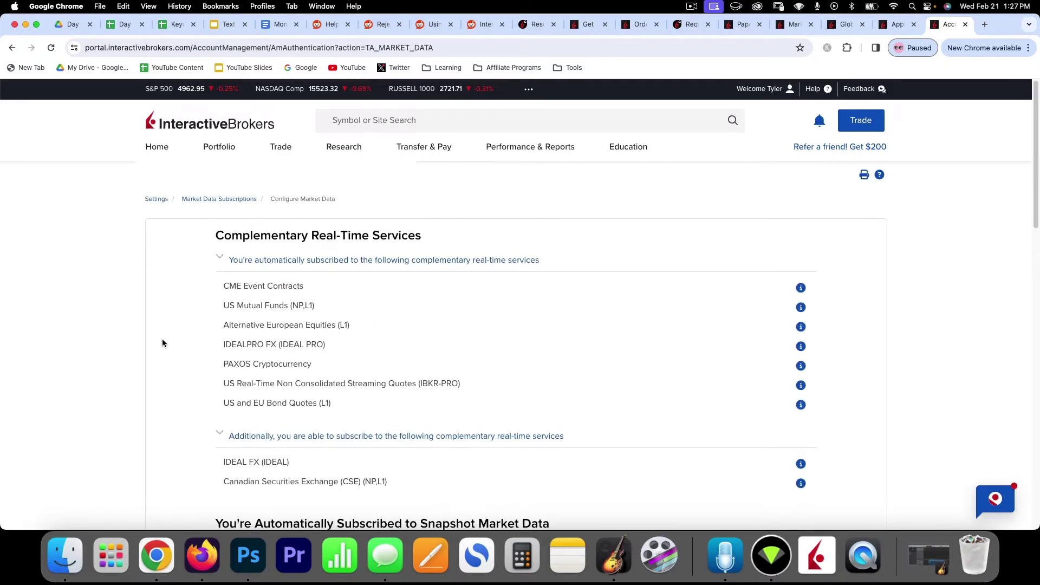
pyautogui.scroll(-3, 163, 343)
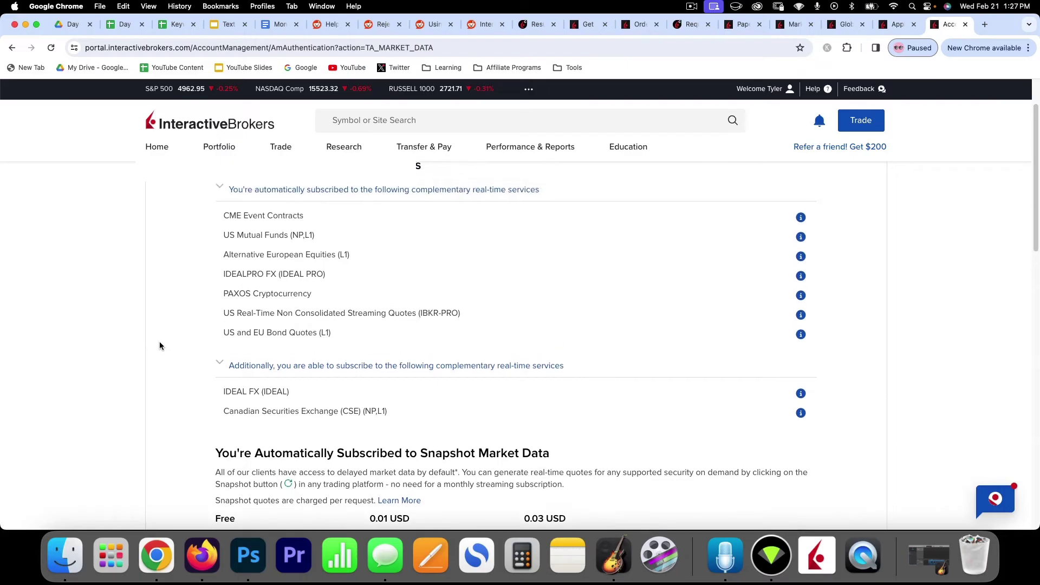
pyautogui.scroll(-10, 160, 343)
pyautogui.scroll(-4, 219, 370)
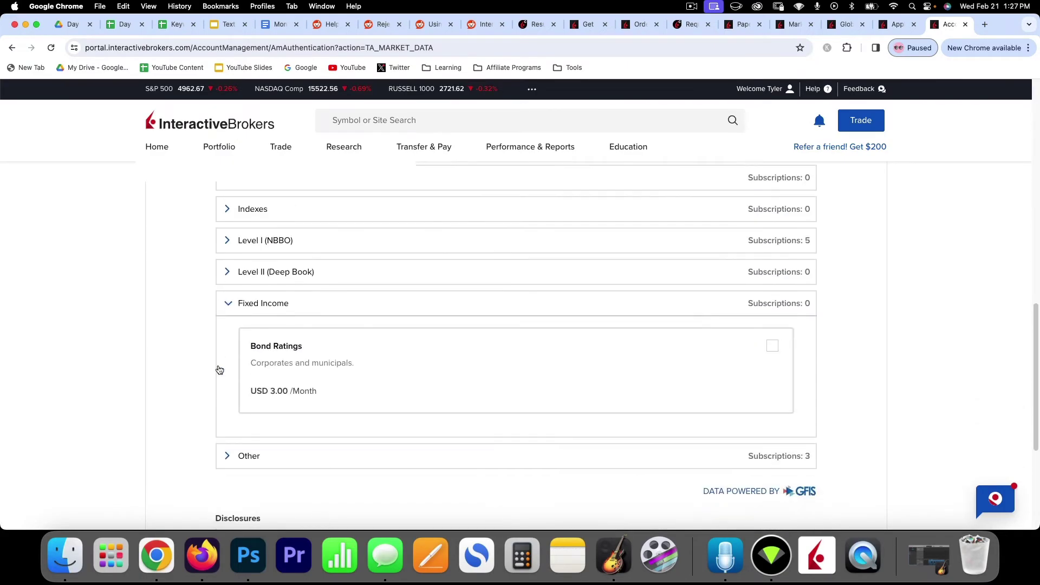
pyautogui.scroll(-3, 220, 370)
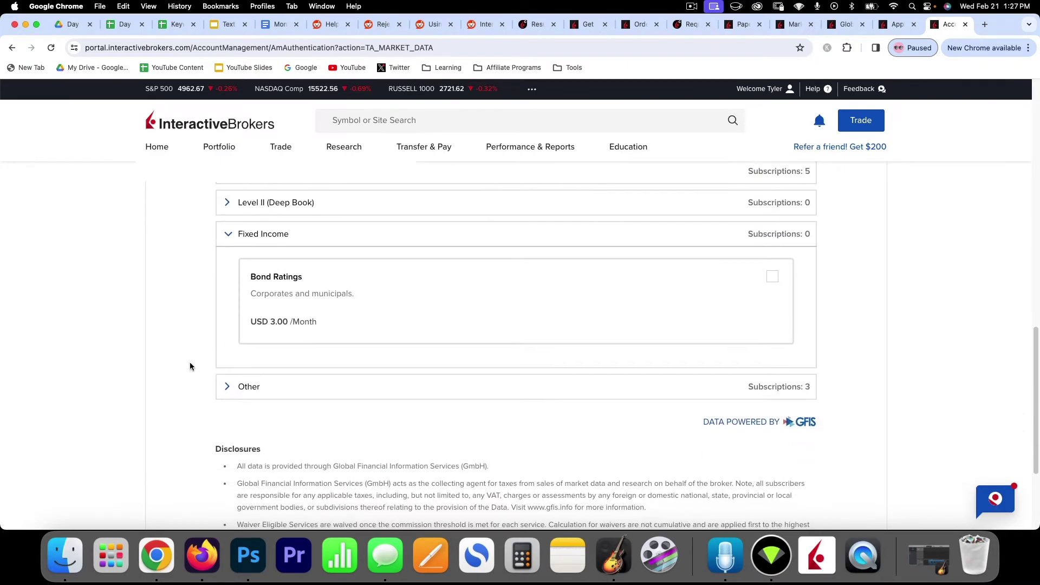
pyautogui.scroll(-2, 195, 367)
pyautogui.scroll(2, 227, 347)
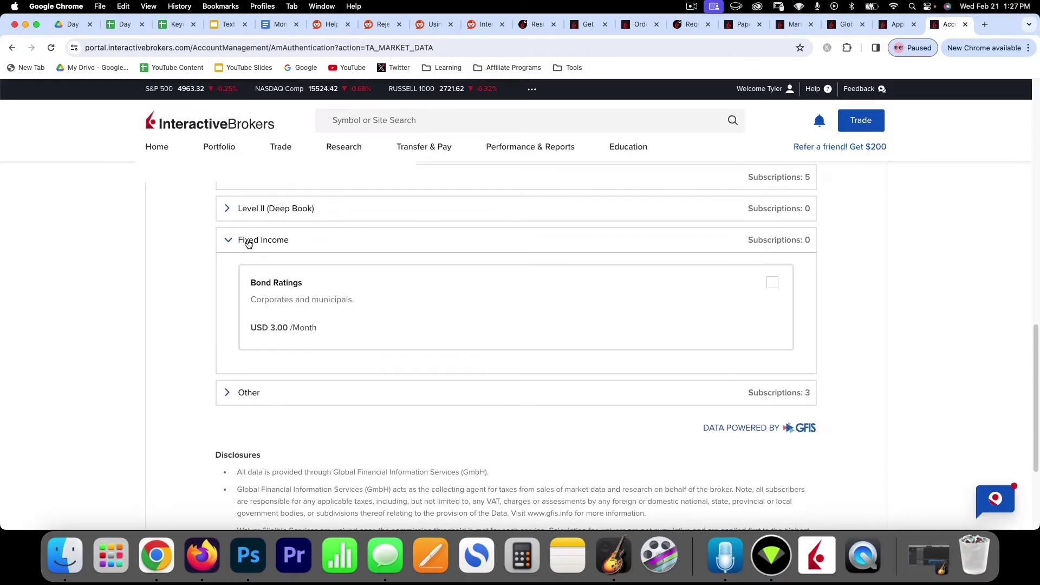
pyautogui.click(241, 241)
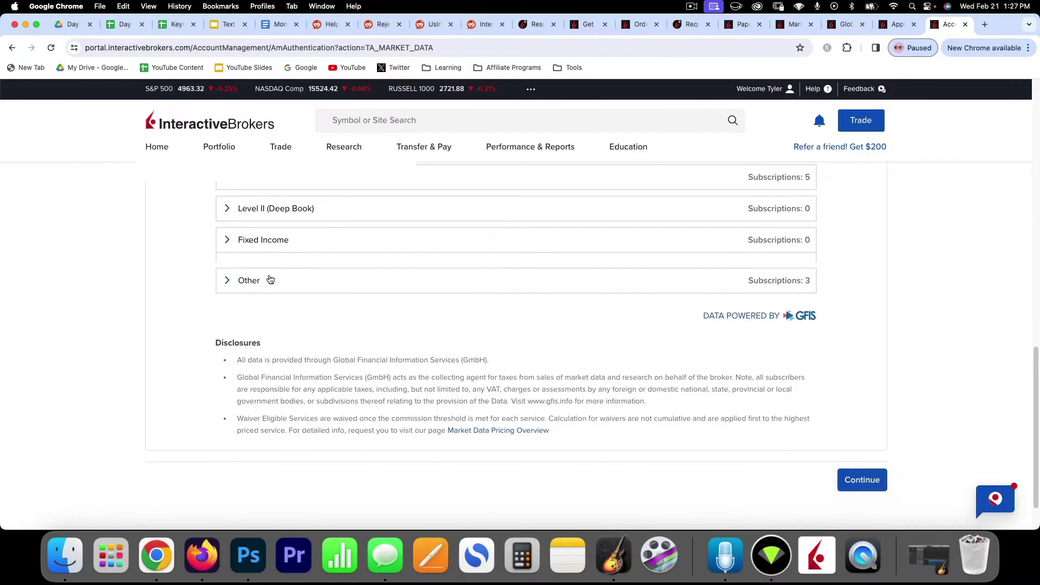
pyautogui.click(222, 184)
pyautogui.scroll(-3, 380, 352)
pyautogui.scroll(-15, 459, 433)
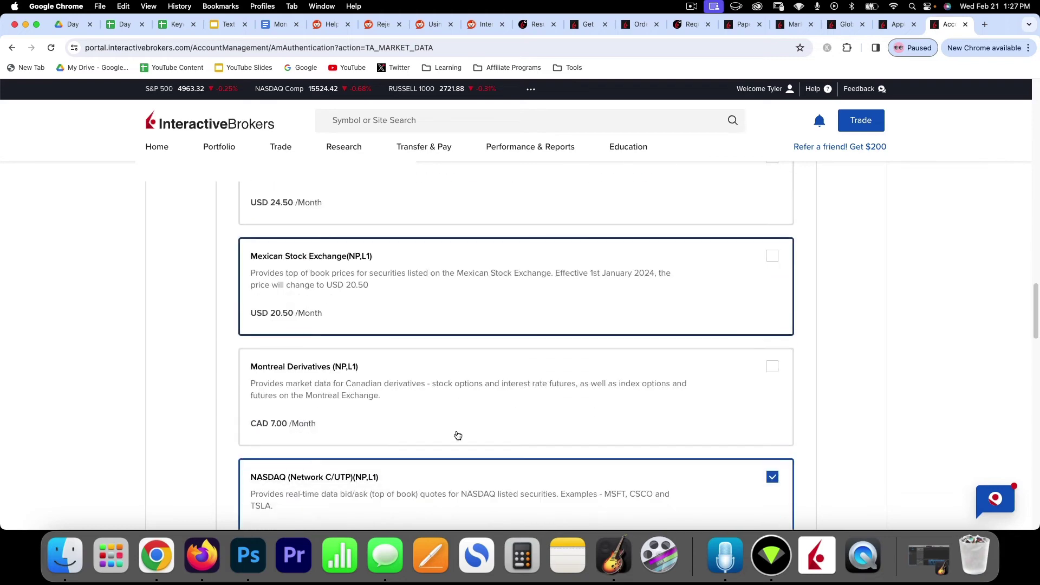
pyautogui.scroll(-10, 372, 395)
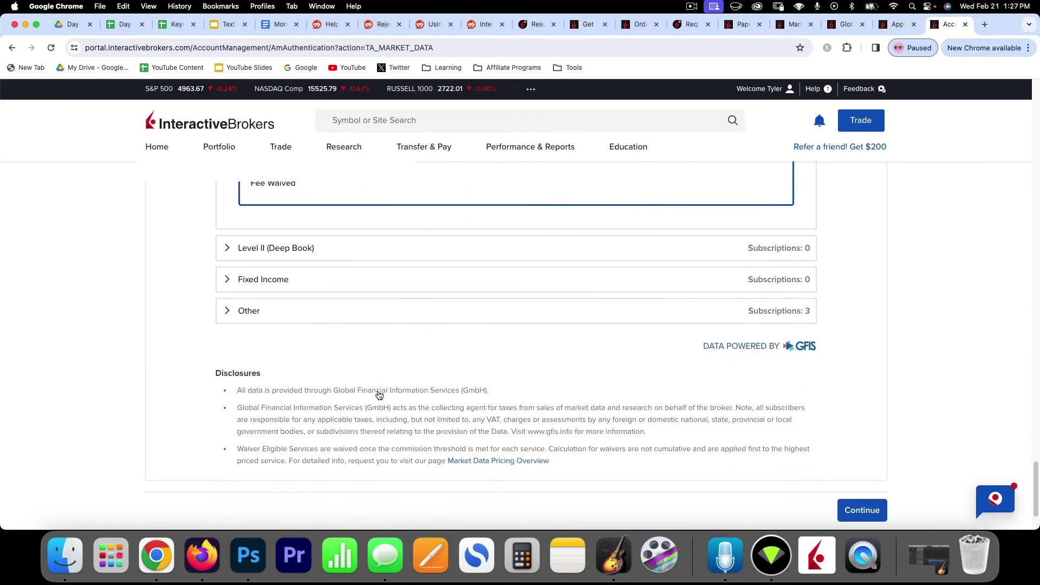
pyautogui.scroll(3, 378, 392)
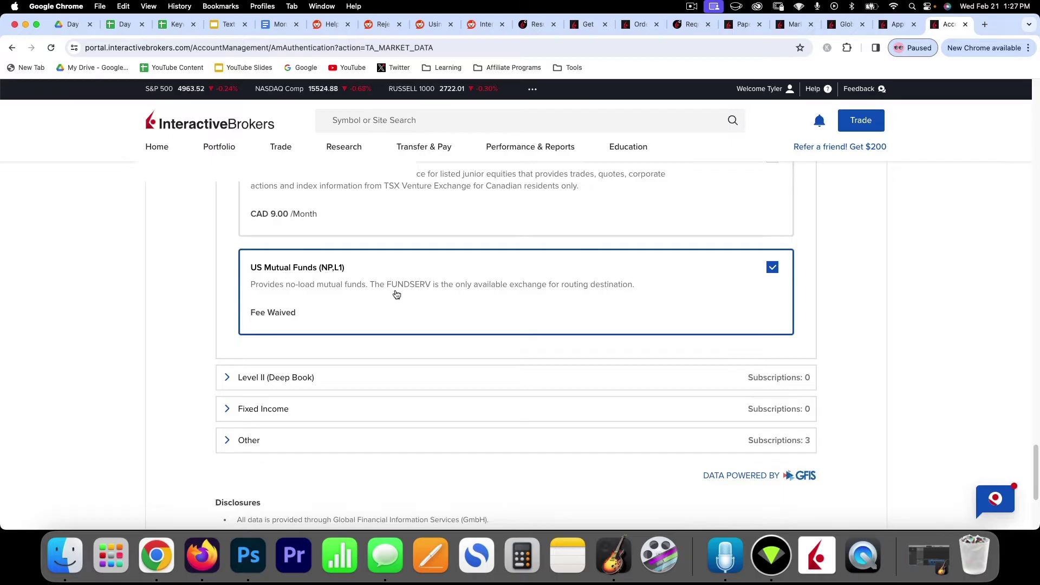
pyautogui.scroll(1, 280, 324)
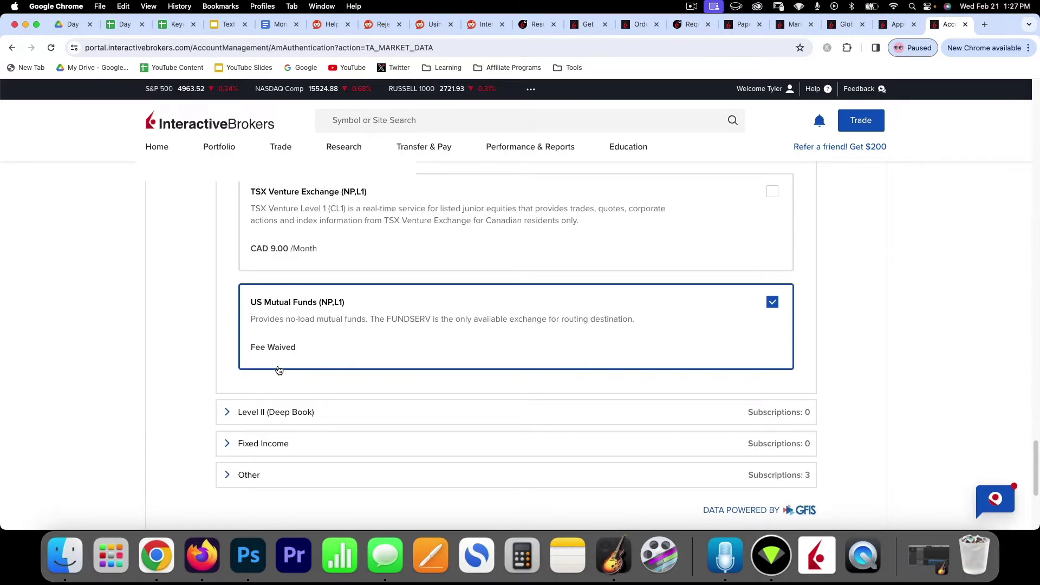
pyautogui.scroll(1, 244, 368)
pyautogui.scroll(20, 245, 371)
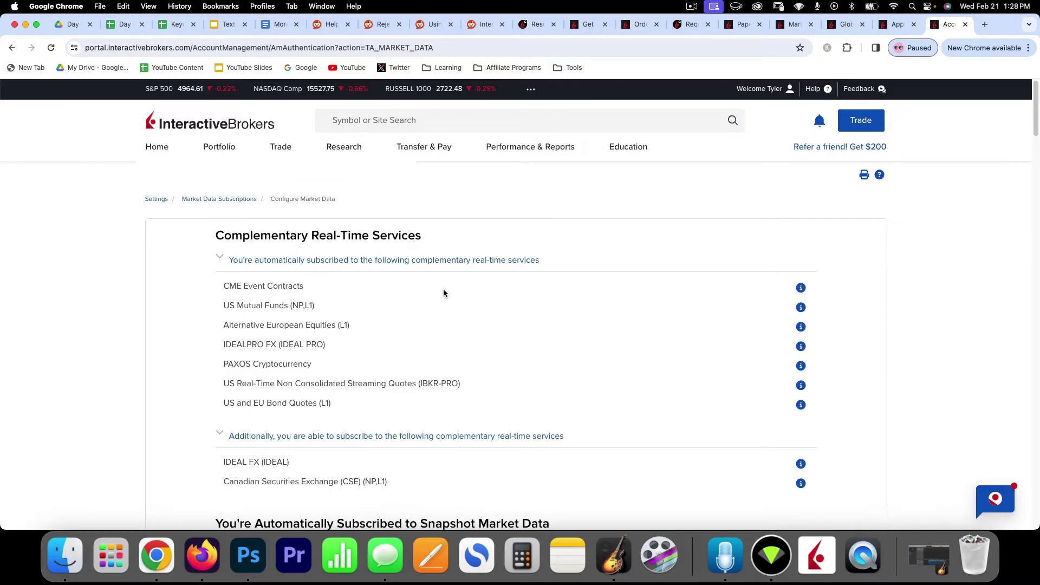
# Step: Leave the market data configuration without saving and find the Desktop TWS link in the portal home page's footer
pyautogui.click(159, 147)
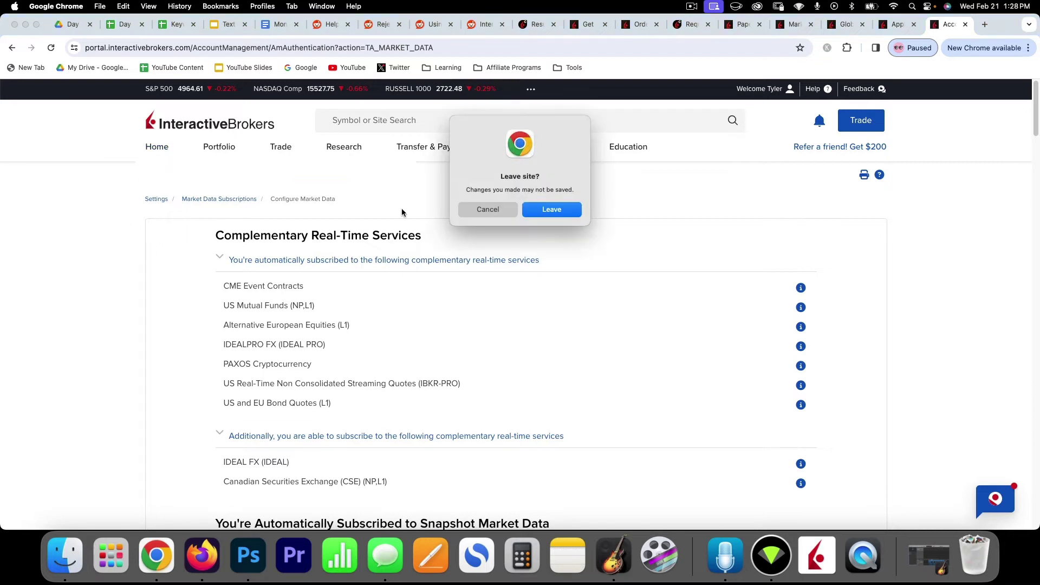
pyautogui.click(563, 212)
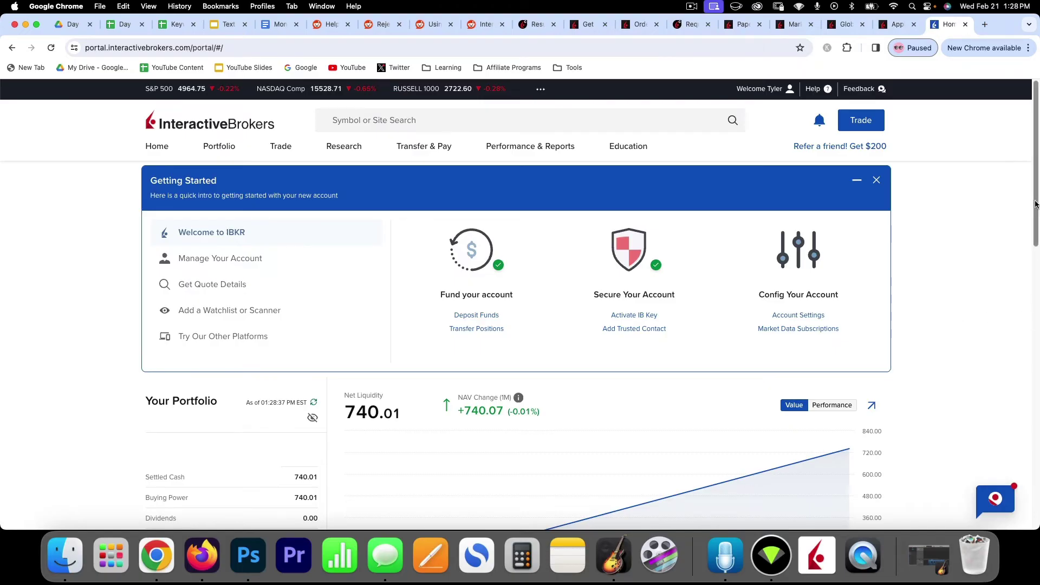
pyautogui.moveTo(1035, 204); pyautogui.dragTo(1036, 566)
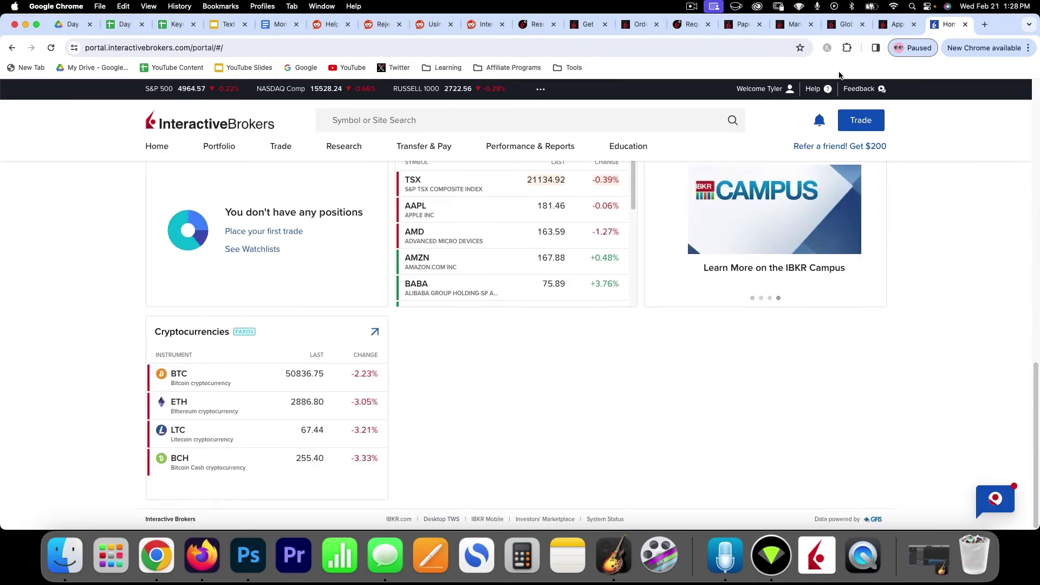
# Step: Switch to the Trader Workstation web page and find the TWS Software installers for download
pyautogui.click(847, 25)
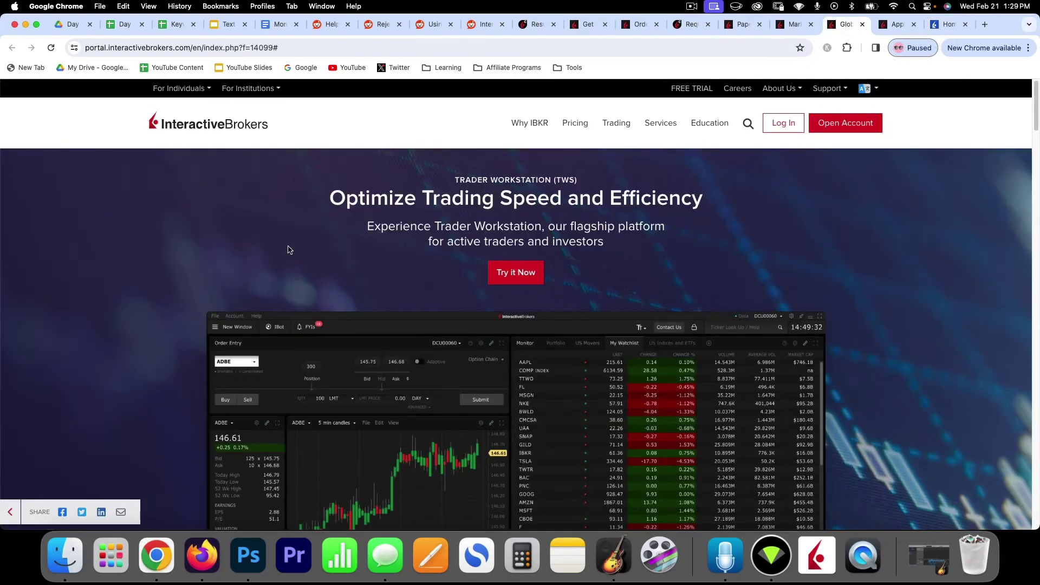
pyautogui.scroll(-1, 295, 301)
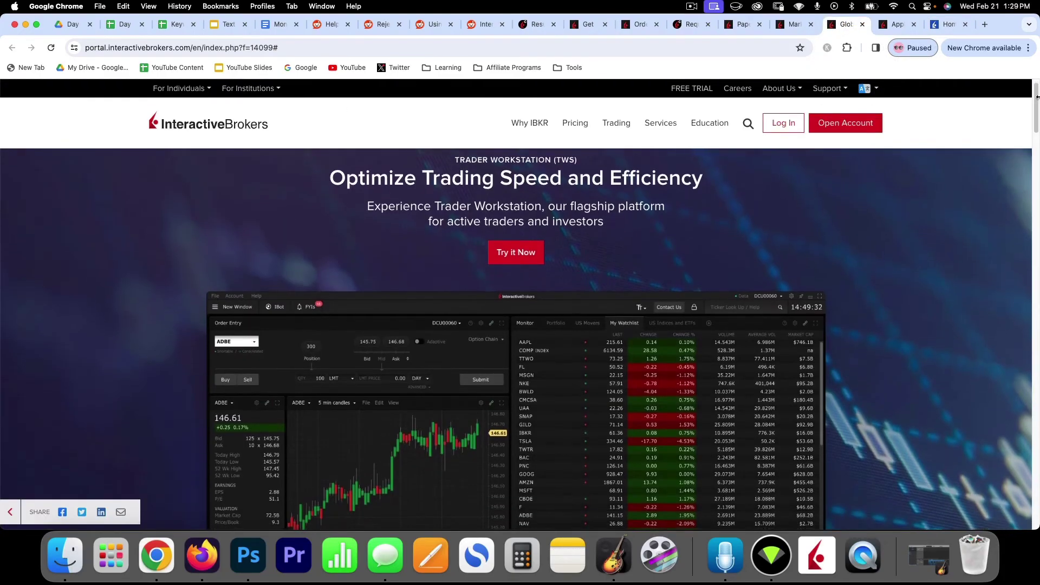
pyautogui.moveTo(1038, 97); pyautogui.dragTo(1033, 404)
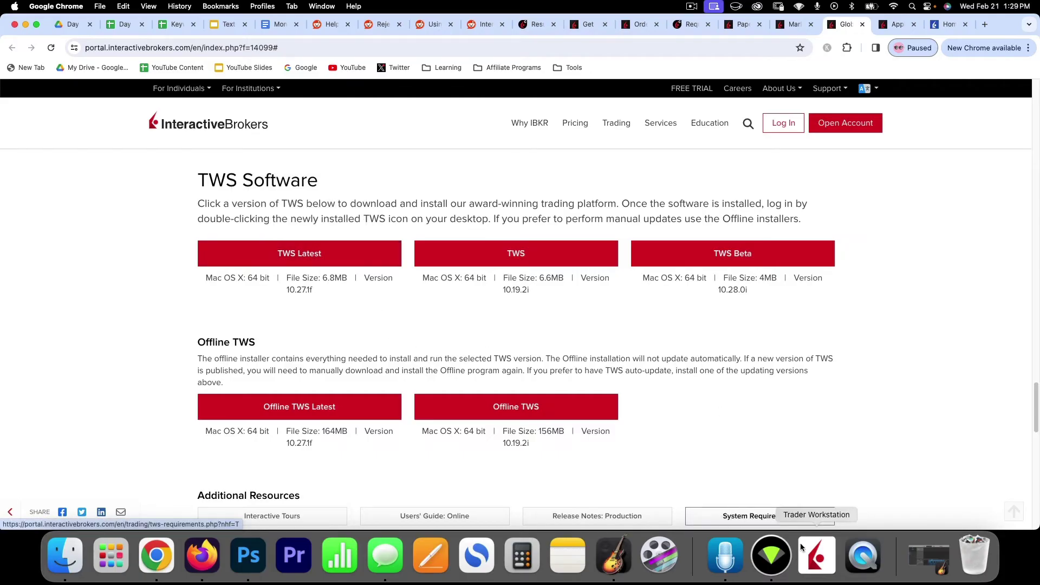
# Step: Launch the Trader Workstation desktop app and log in to Paper Trading with the account username and password
pyautogui.click(818, 561)
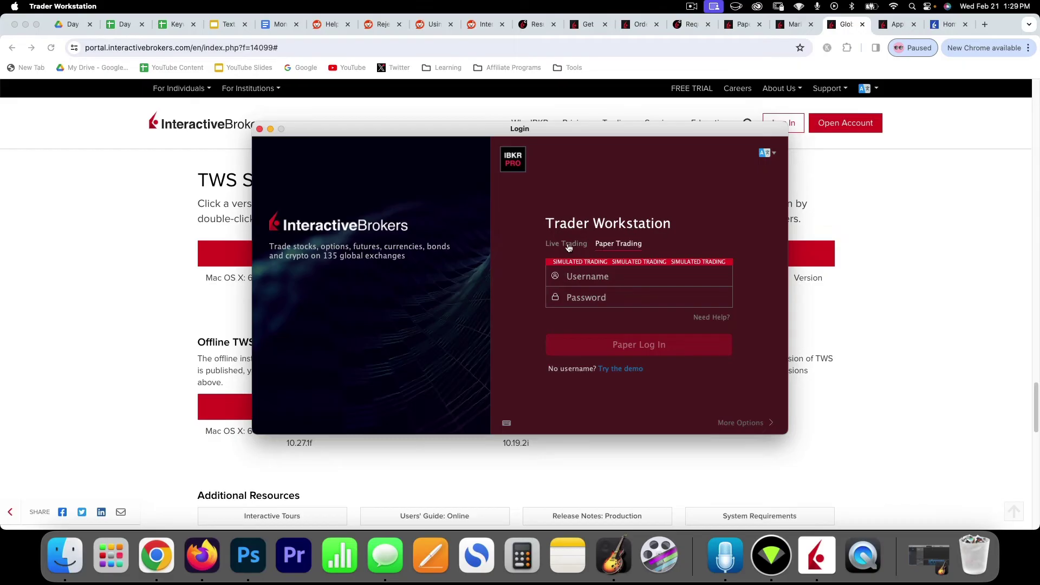
pyautogui.click(569, 248)
pyautogui.click(613, 248)
pyautogui.write('st')
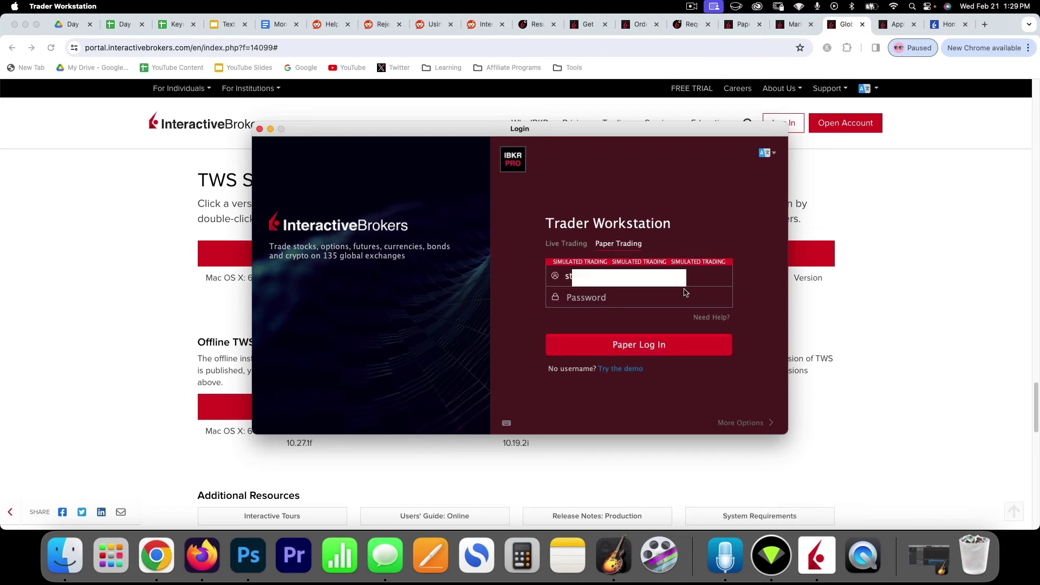
pyautogui.click(684, 292)
pyautogui.write('•••••••••••••')
pyautogui.click(658, 347)
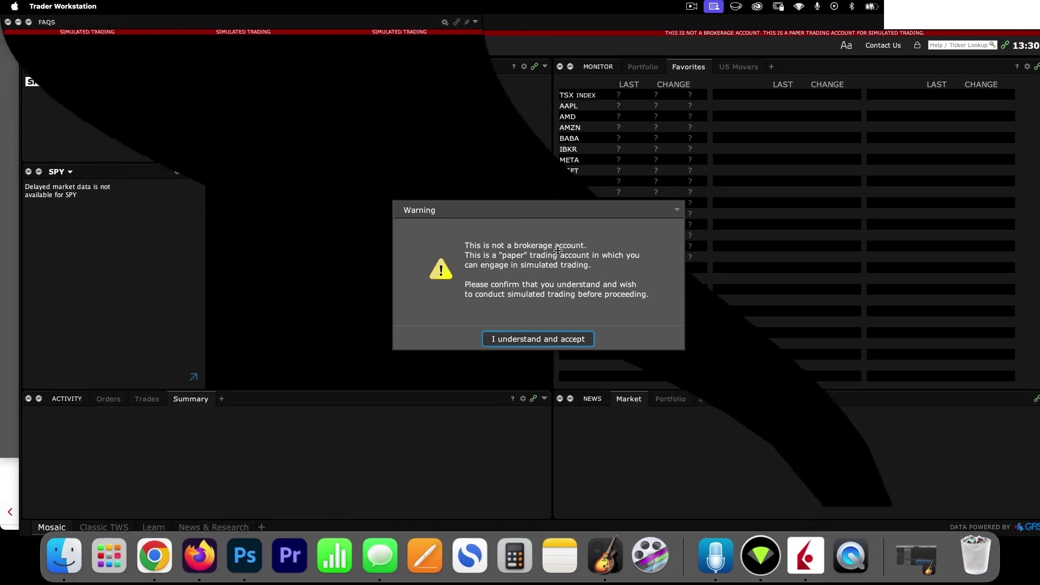
# Step: Dismiss the simulated trading warning and the Daily Lineup window, and maximize the main Trader Workstation window
pyautogui.click(539, 339)
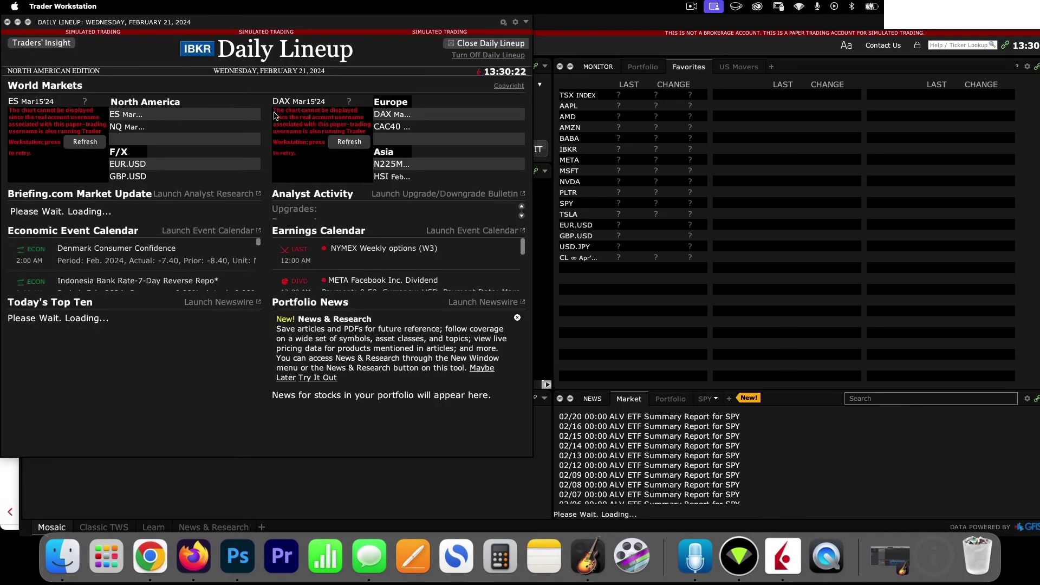
pyautogui.click(7, 22)
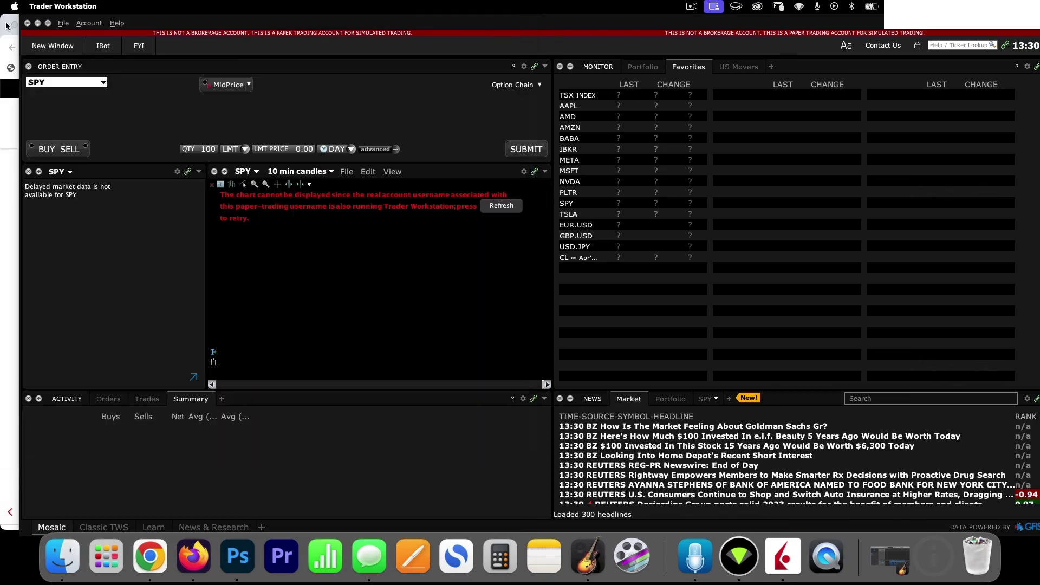
pyautogui.doubleClick(410, 26)
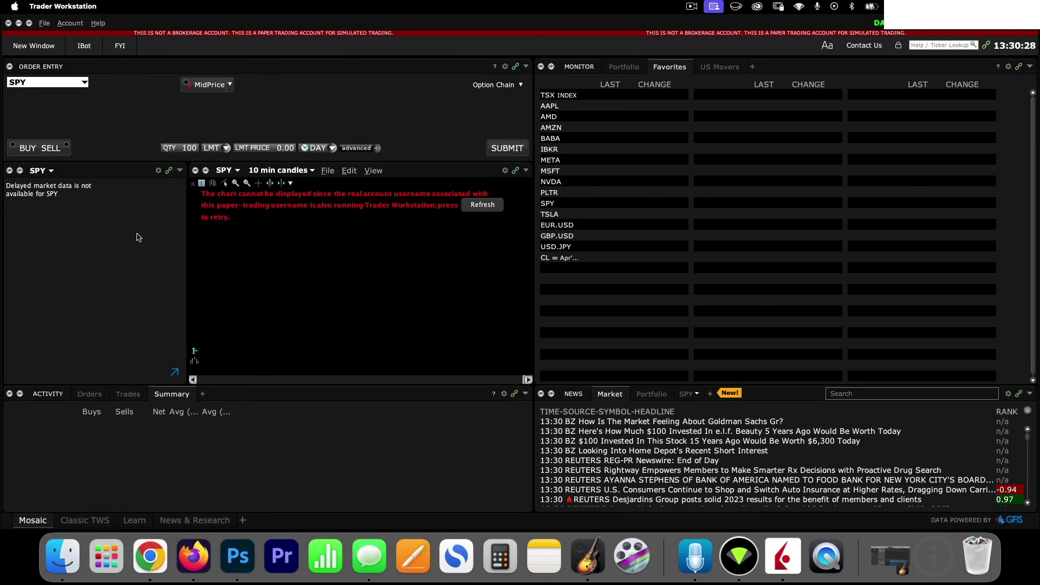